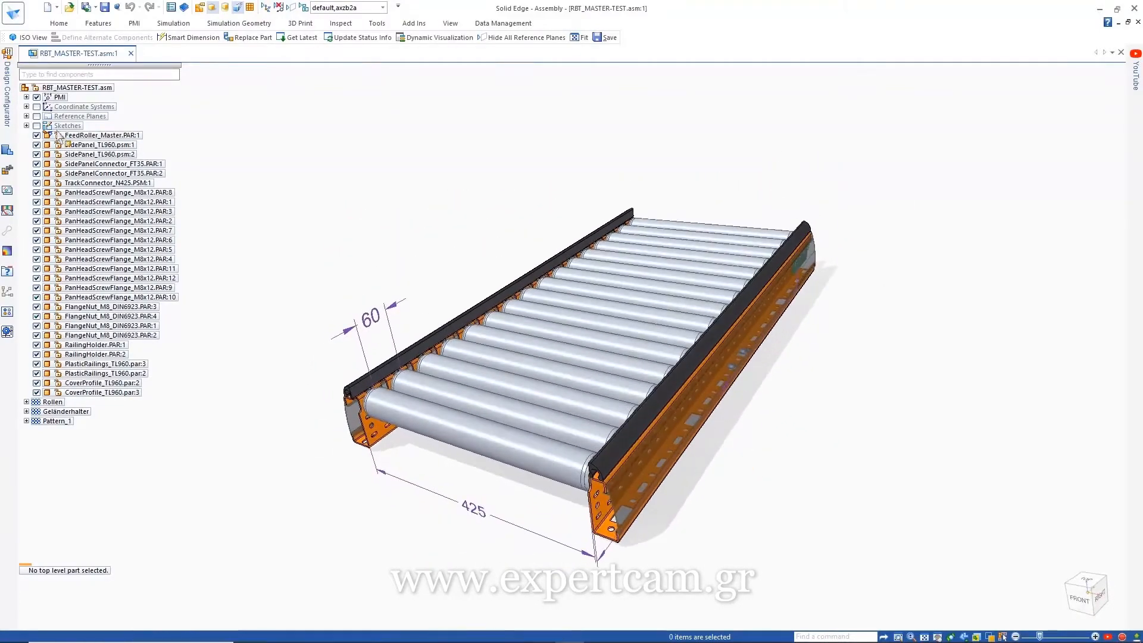
Step: Slide open the Design Configurator panel beside the RBT_MASTER-TEST.asm roller conveyor assembly
left_click(5, 100)
Step: Pin the configurator, add components with Model Picker, and move to Define Master Input Fields
left_click(280, 50)
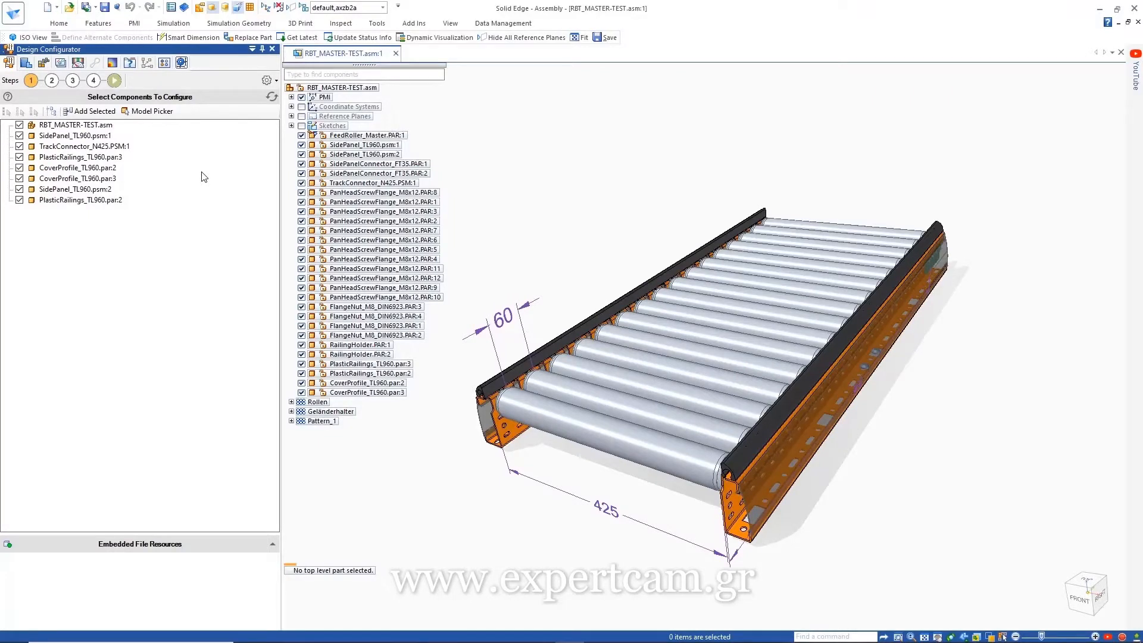
left_click(161, 112)
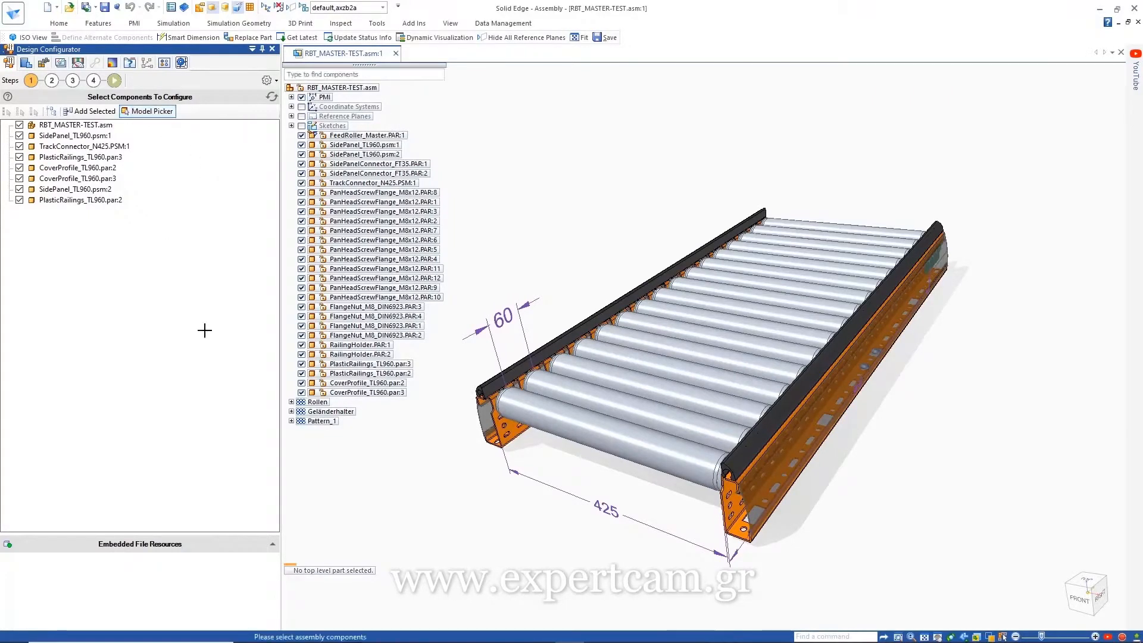
left_click(51, 79)
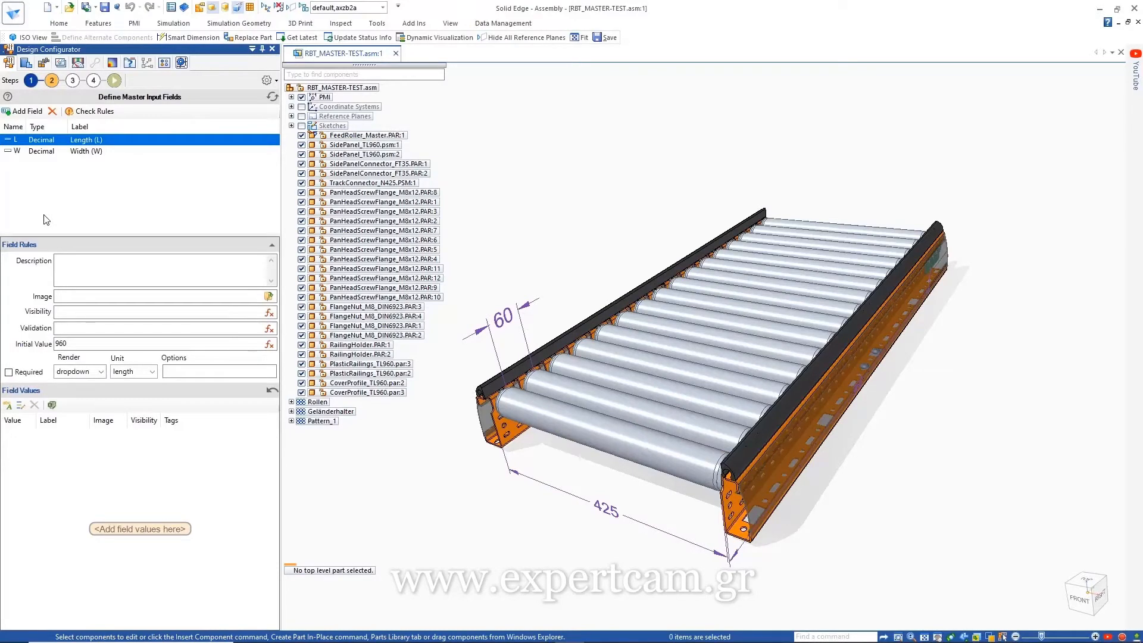
Step: Keep Length as a dropdown and give it values 960, 1020, 1050, 1080, 1140 and 1440
left_click(101, 371)
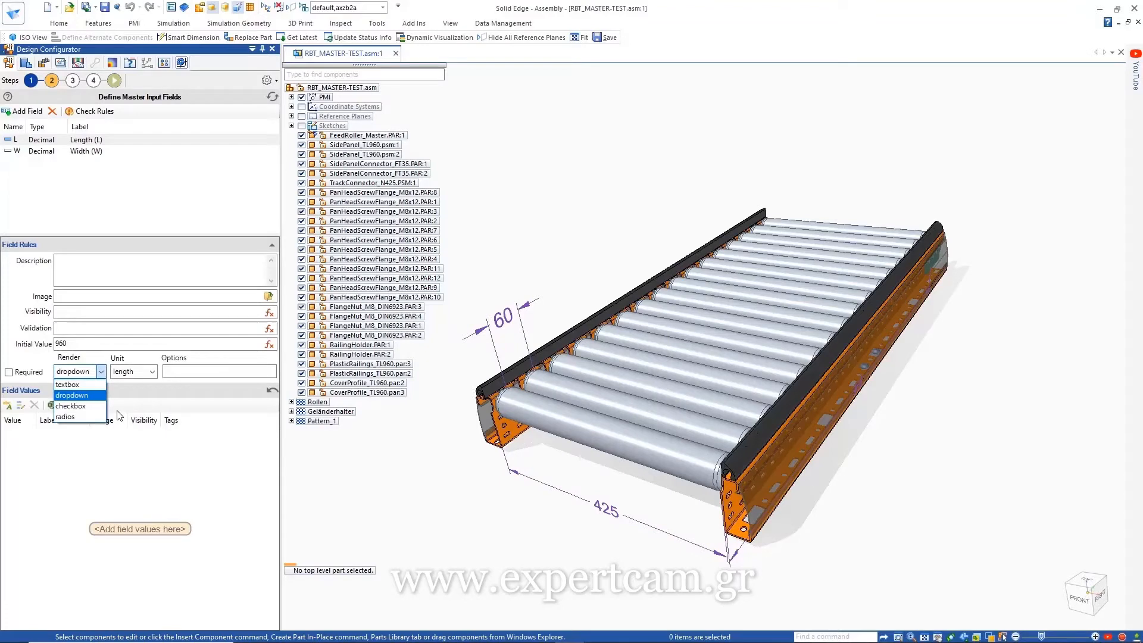
left_click(102, 372)
left_click(8, 405)
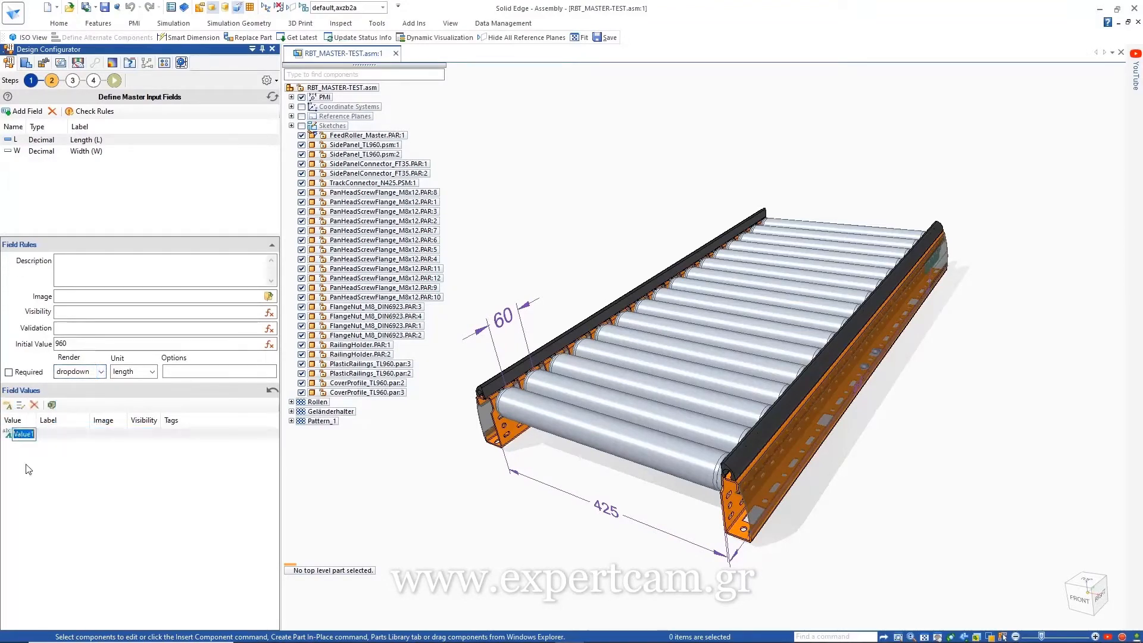
type("960")
key("Return")
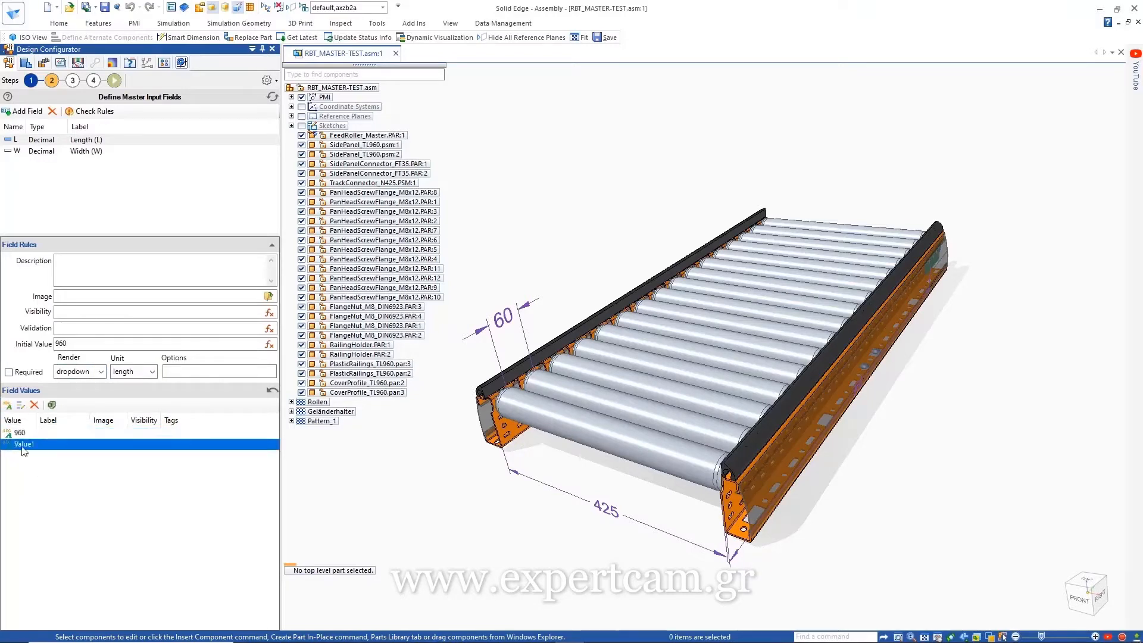
type("1020")
key("Return")
left_click(22, 408)
left_click(523, 273)
key("ctrl+v")
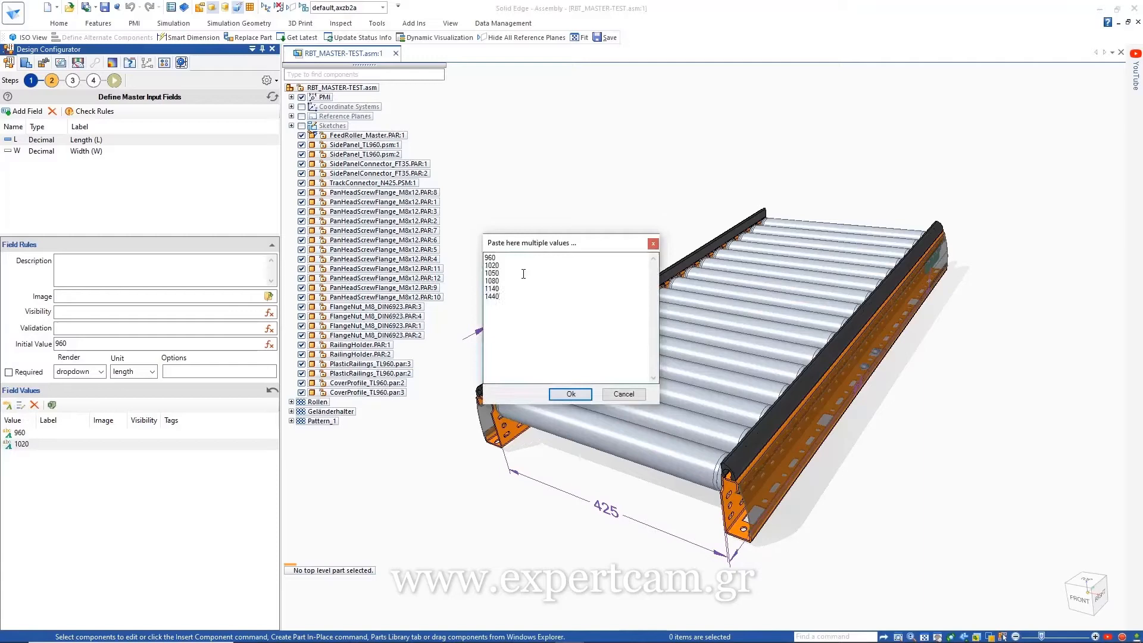
left_click(568, 397)
Step: Assign CONVEYOR.png as the Length field's image
left_click(269, 296)
left_click(483, 404)
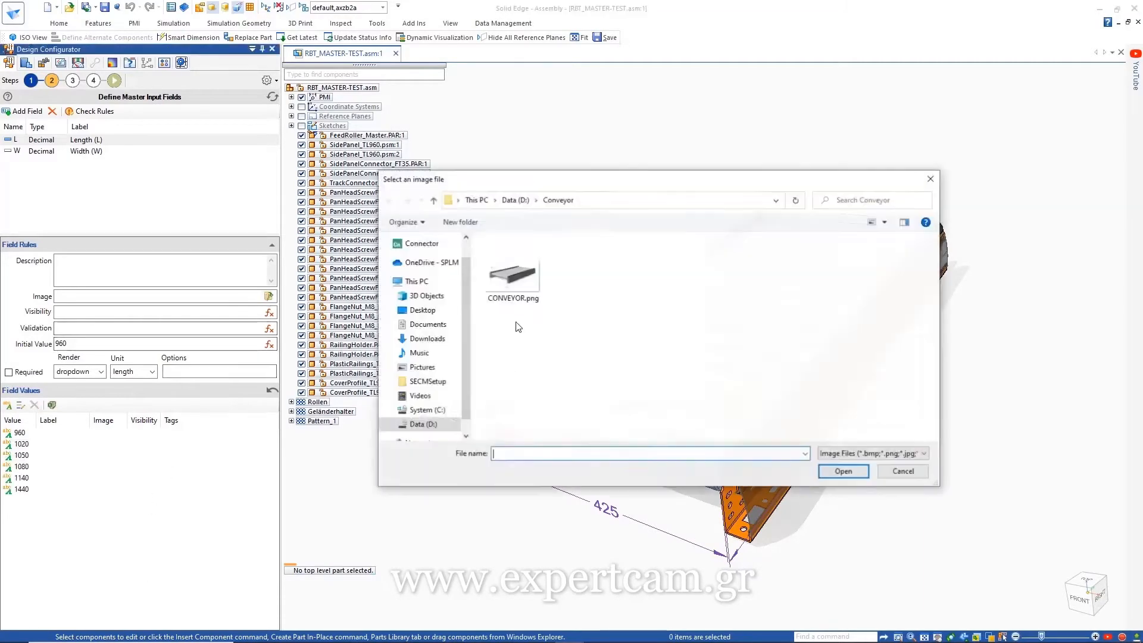
double_click(513, 277)
left_click(669, 405)
left_click(22, 152)
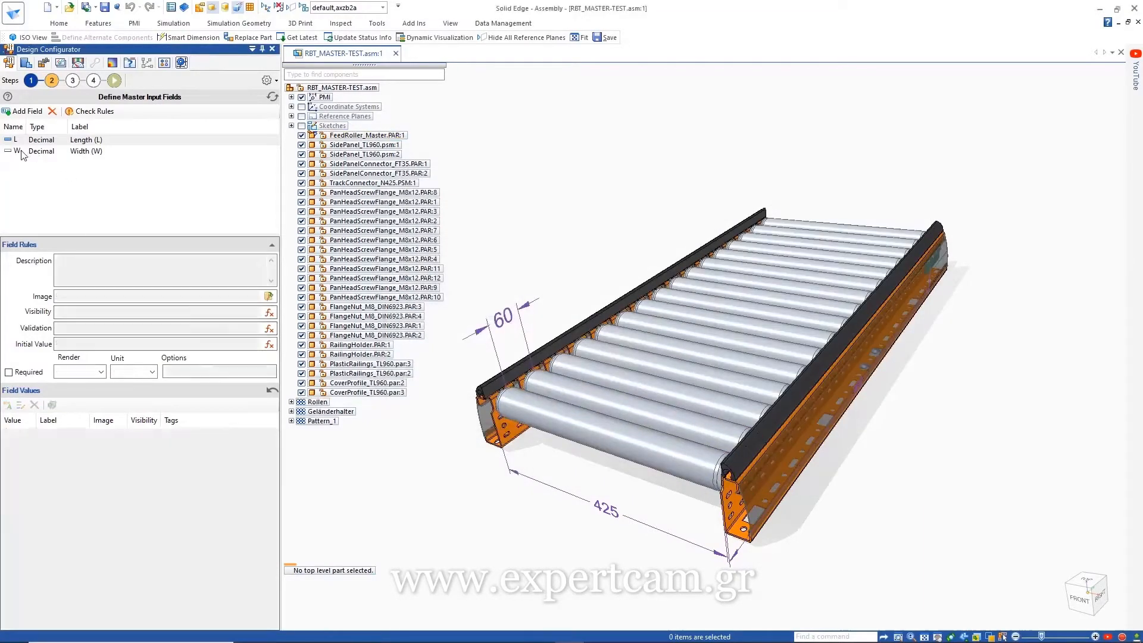
Step: Give the Width field the values 425 and 725
left_click(8, 407)
left_click(8, 406)
double_click(20, 434)
type("42")
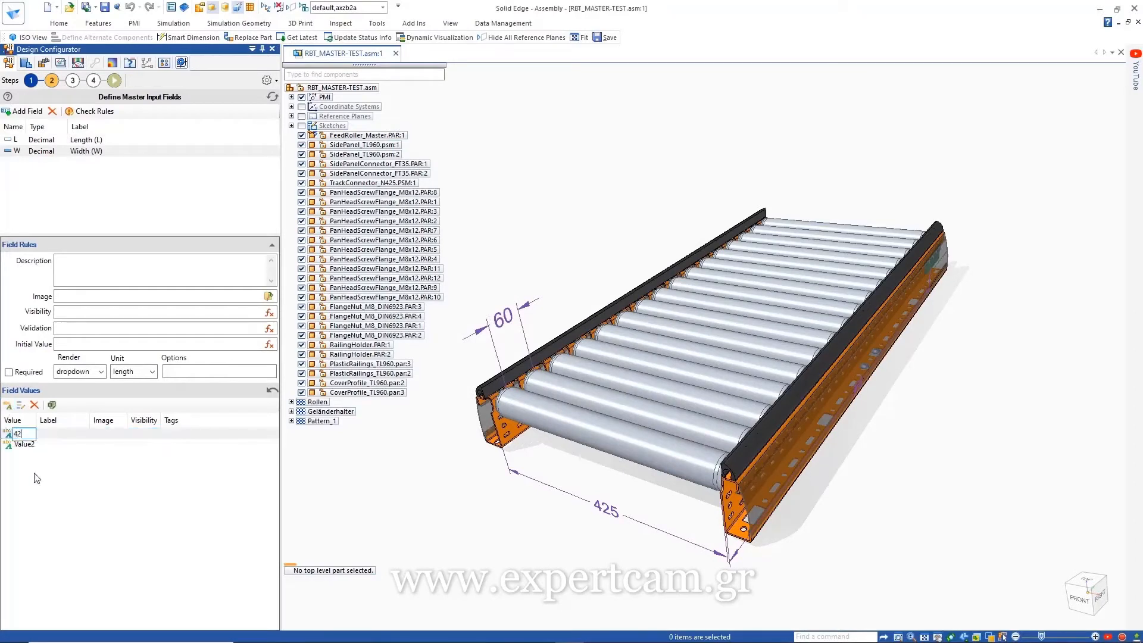
type("5")
key("Return")
double_click(27, 445)
type("725")
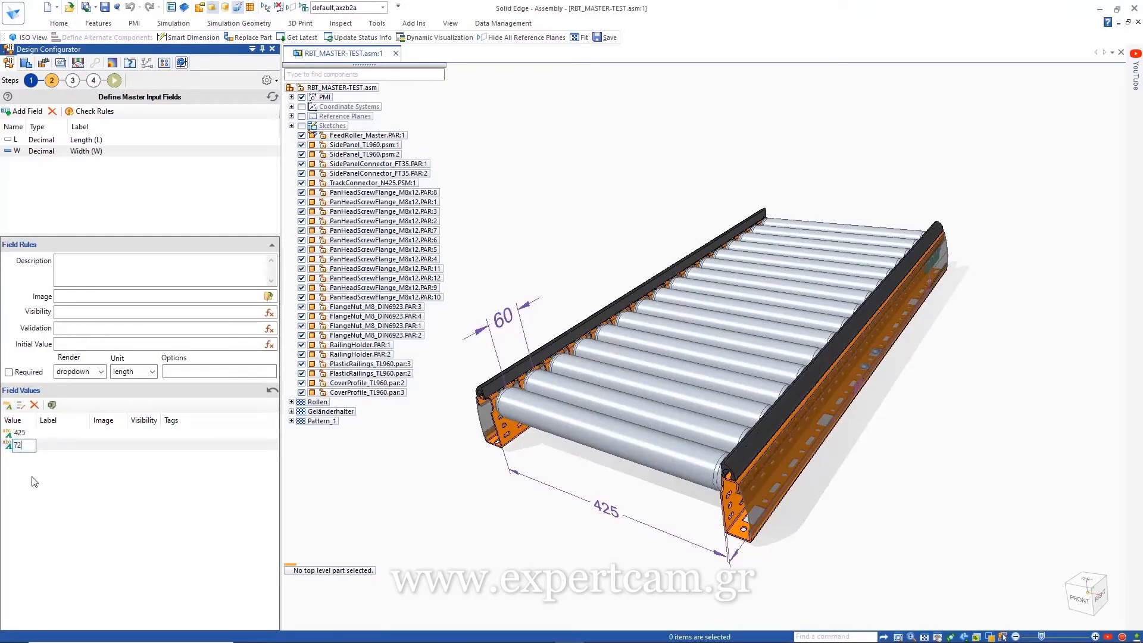
key("Return")
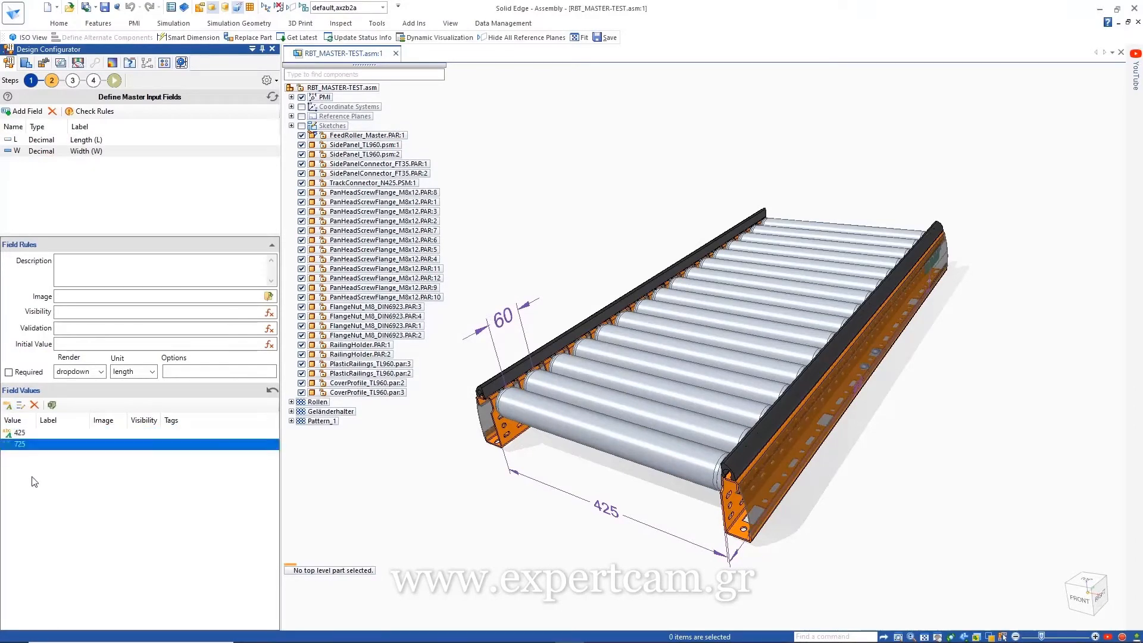
Step: Add a new field P labelled 'Pitch (P)', rendered as radio buttons
left_click(24, 112)
double_click(76, 164)
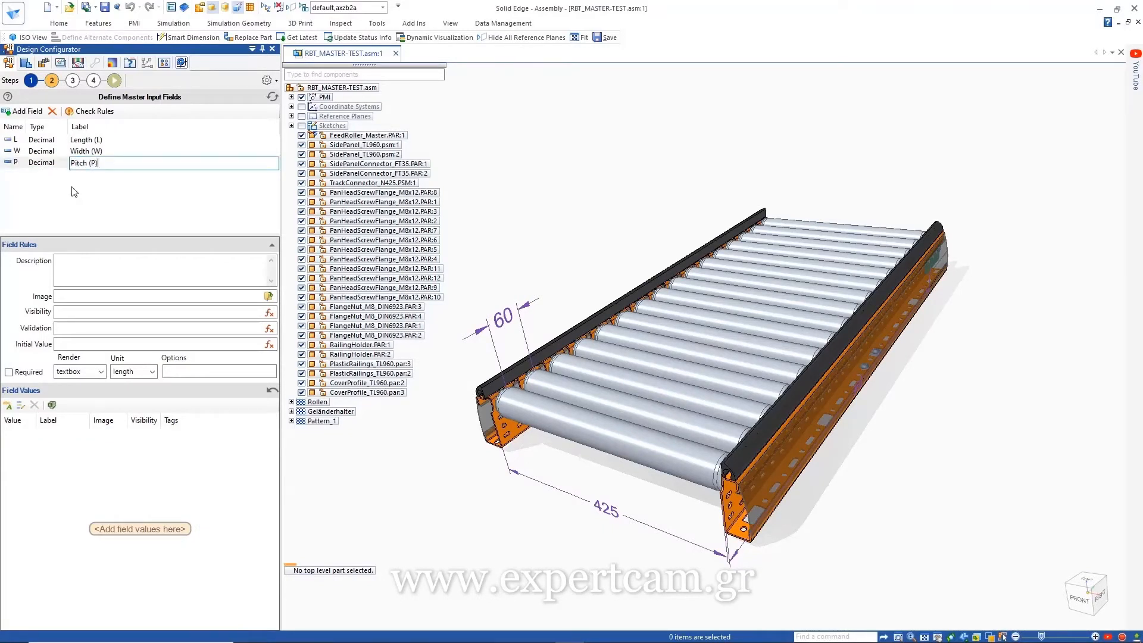
left_click(97, 372)
left_click(71, 392)
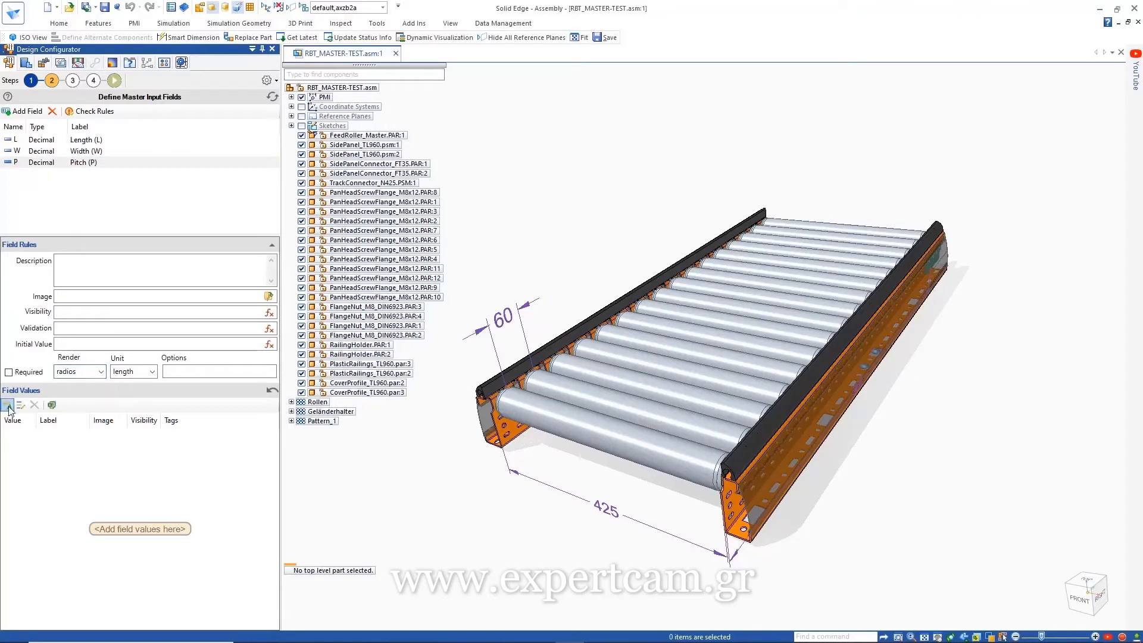
Step: Give Pitch the values 60 and 90, and start value 60's visibility expression
left_click(7, 406)
double_click(22, 434)
type("60")
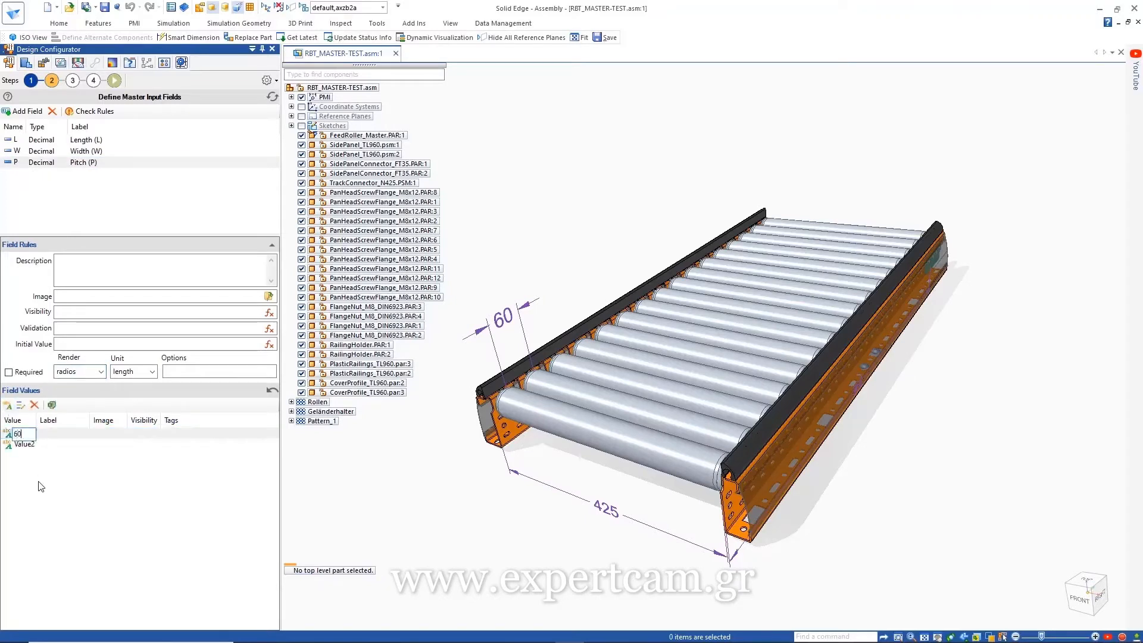
double_click(29, 445)
type("90")
key("Return")
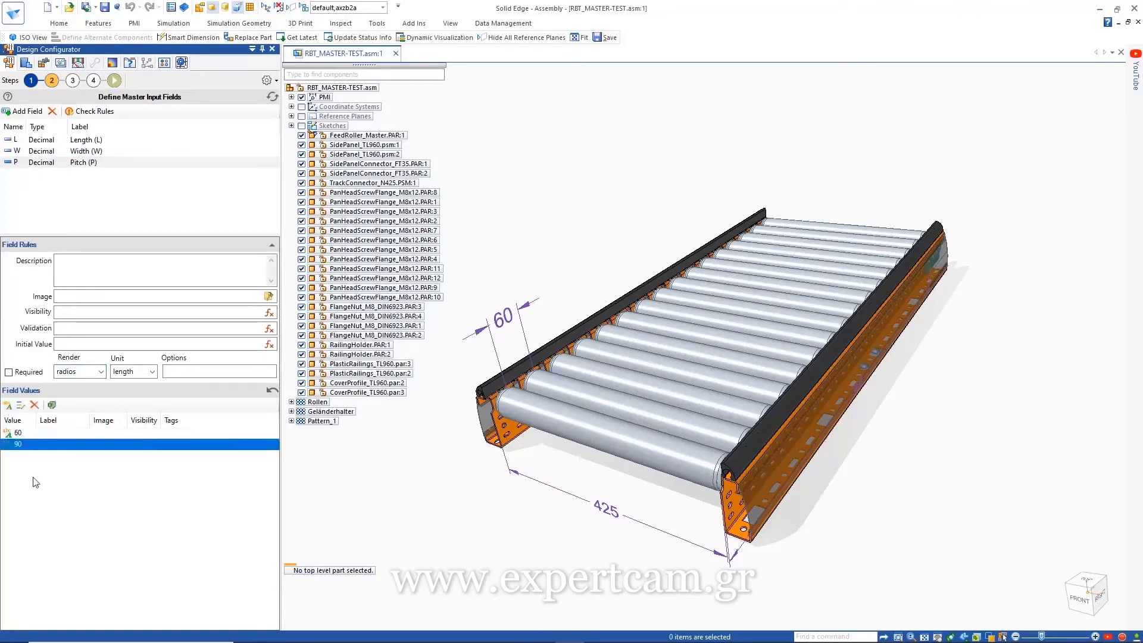
double_click(152, 435)
left_click(153, 435)
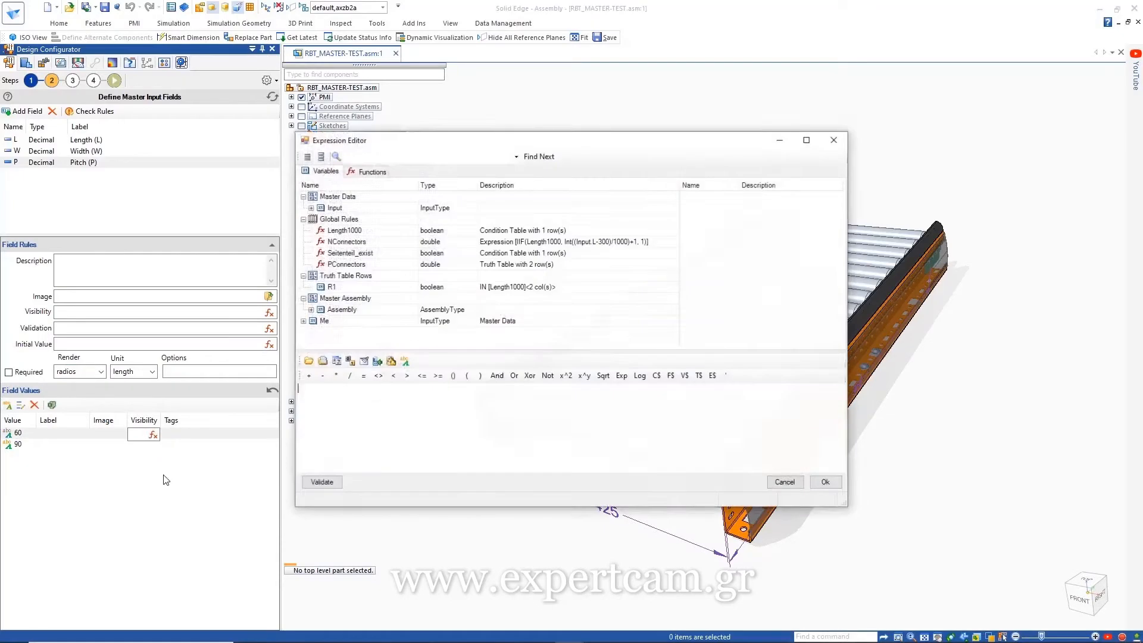
Step: Try a Length equals 1020 Or 1440 condition, then clear the expression
left_click(311, 209)
double_click(336, 231)
left_click(363, 376)
double_click(362, 403)
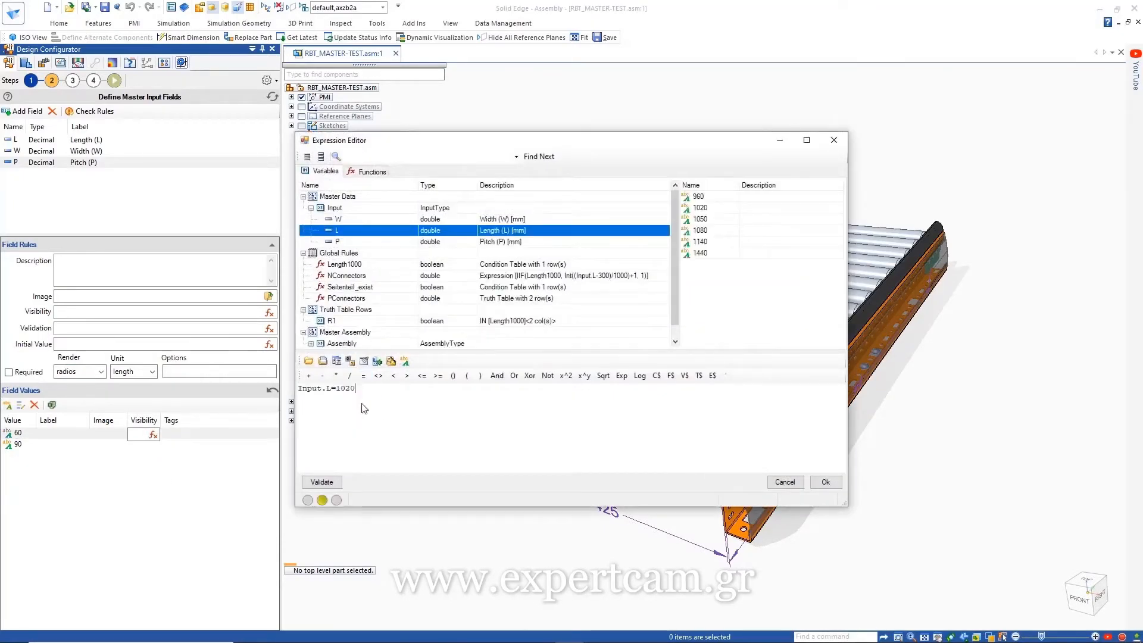
left_click(514, 375)
double_click(354, 232)
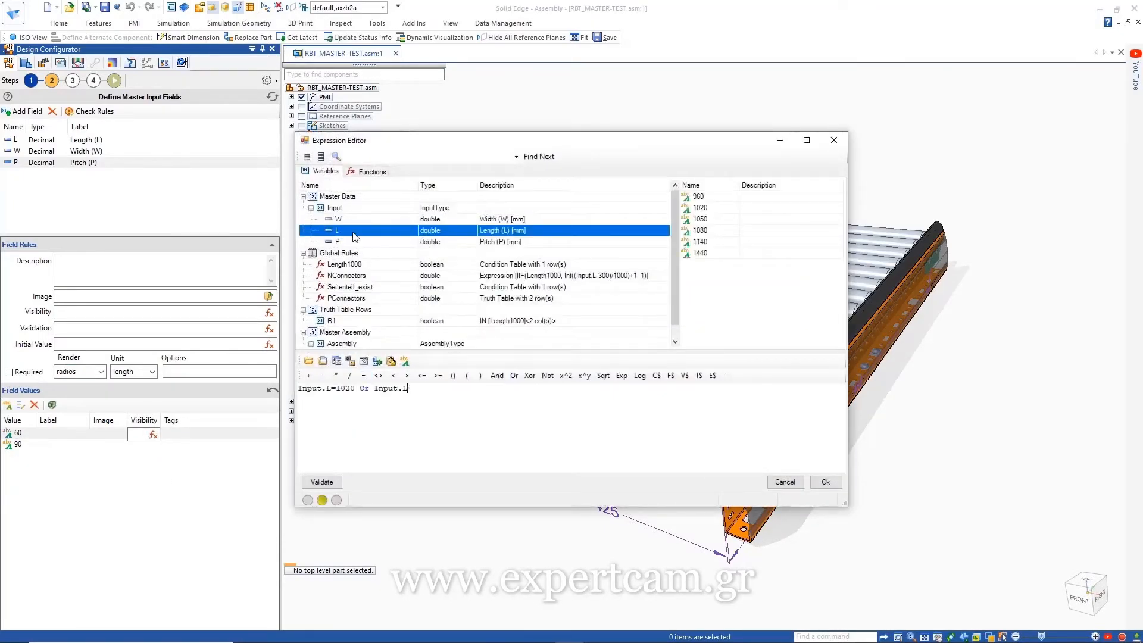
left_click(363, 376)
double_click(433, 453)
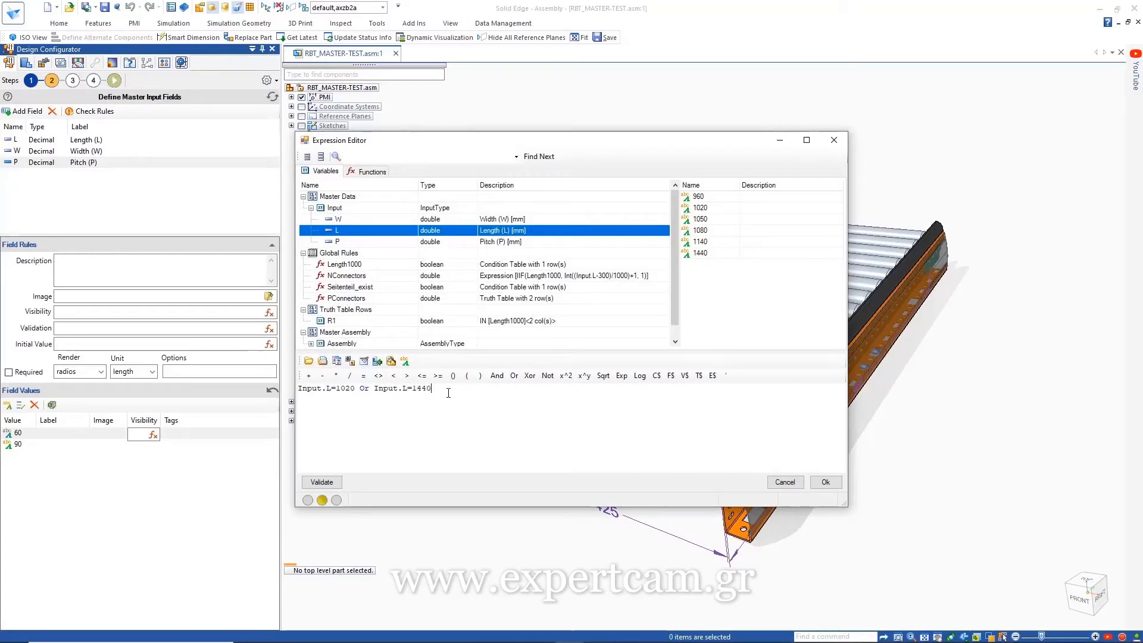
left_click_drag(448, 393, 298, 390)
key("Delete")
Step: Insert the Mod math function with Input.L as its first argument
left_click(371, 172)
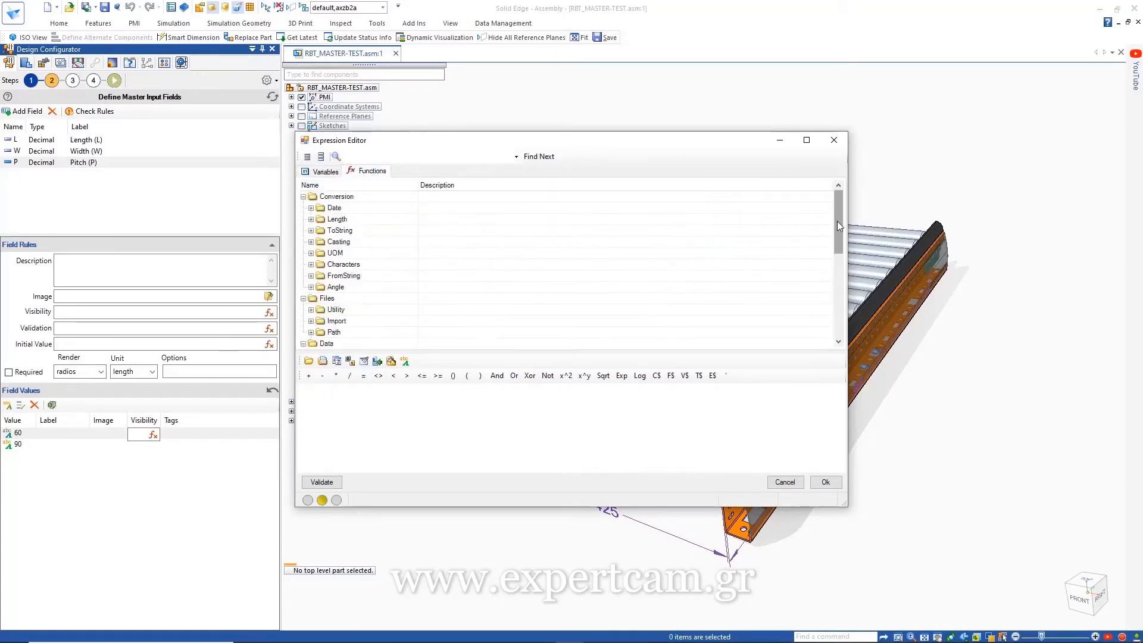
left_click_drag(838, 225, 838, 314)
left_click(311, 242)
left_click_drag(837, 269, 838, 292)
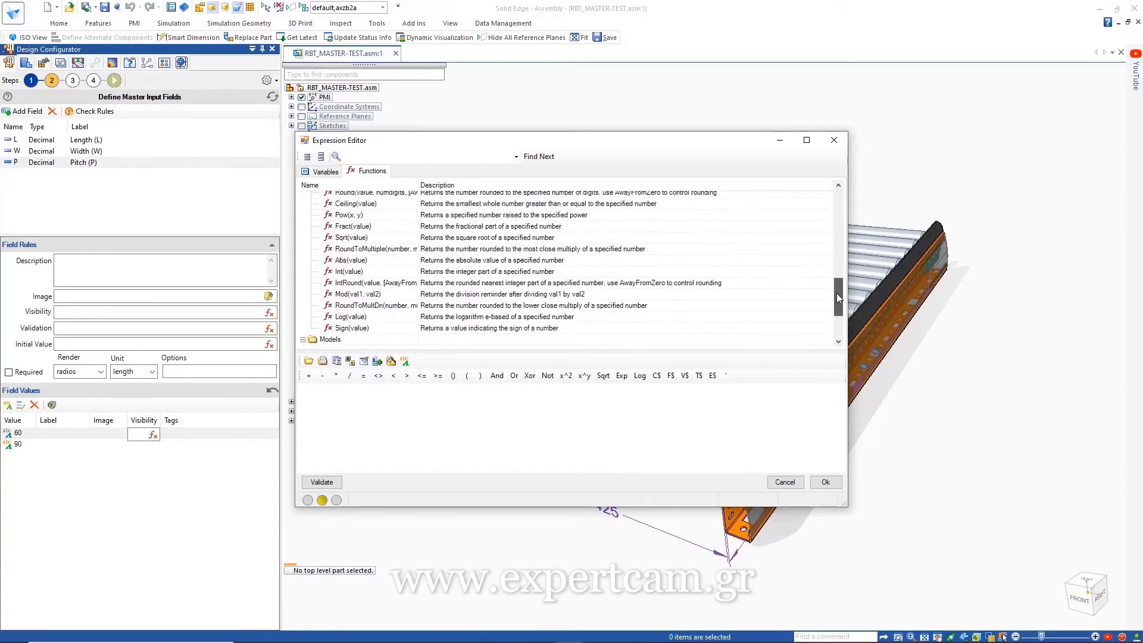
double_click(363, 295)
double_click(327, 388)
left_click(322, 171)
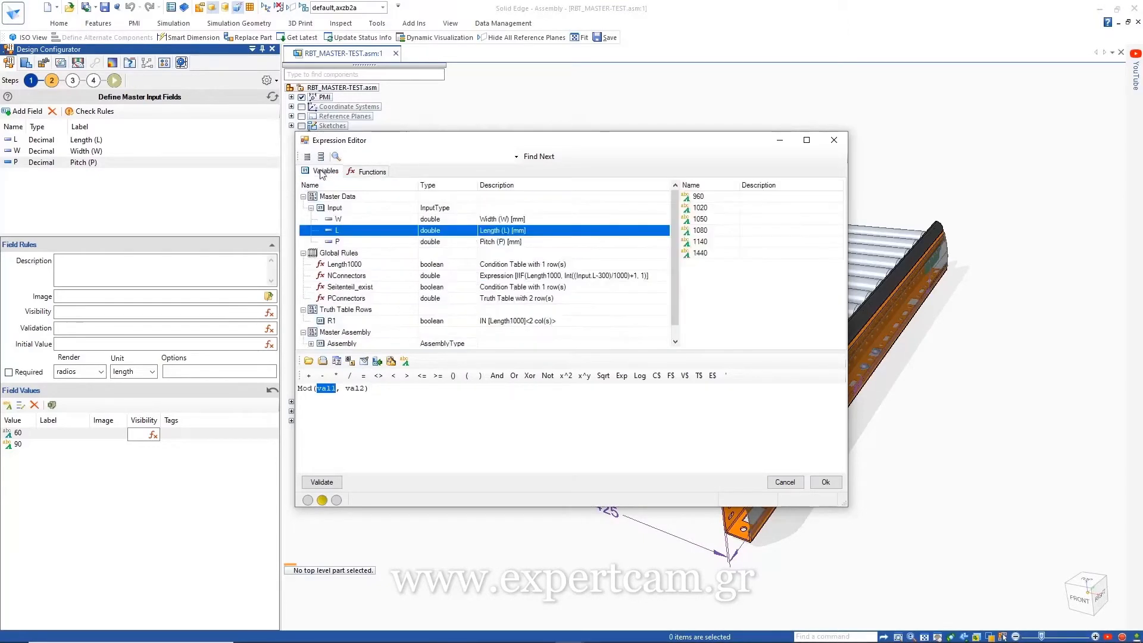
double_click(337, 230)
Step: Complete Mod(Input.L-60, 60)=0, validate it, and apply it to Pitch value 60
type("-60")
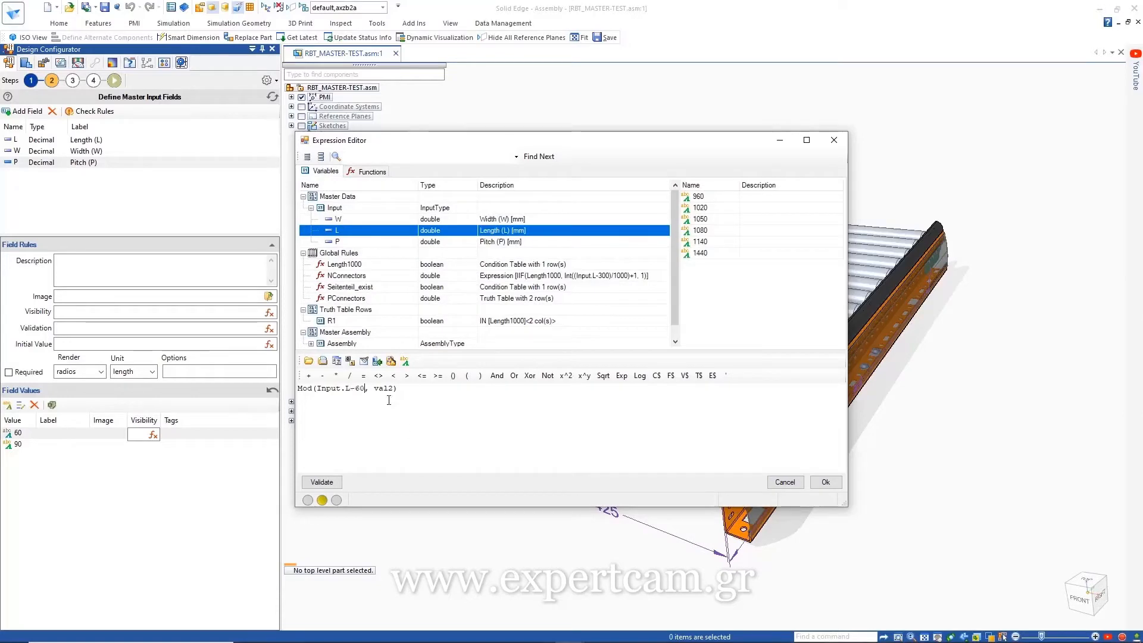
double_click(384, 388)
type("60")
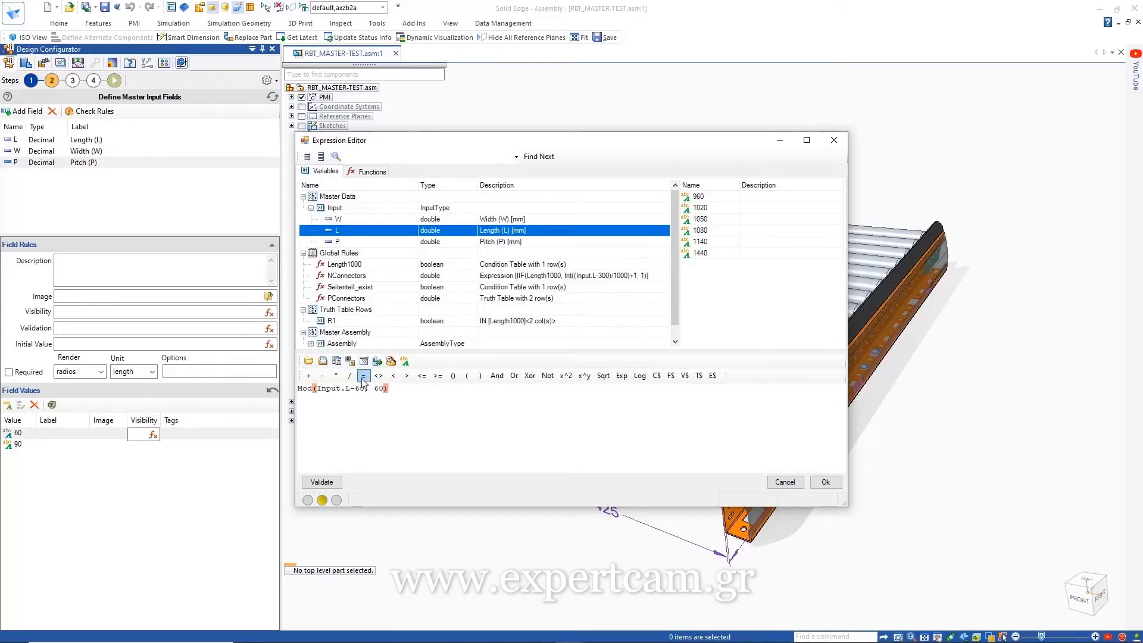
left_click(399, 389)
type("=0")
left_click(322, 483)
left_click(825, 483)
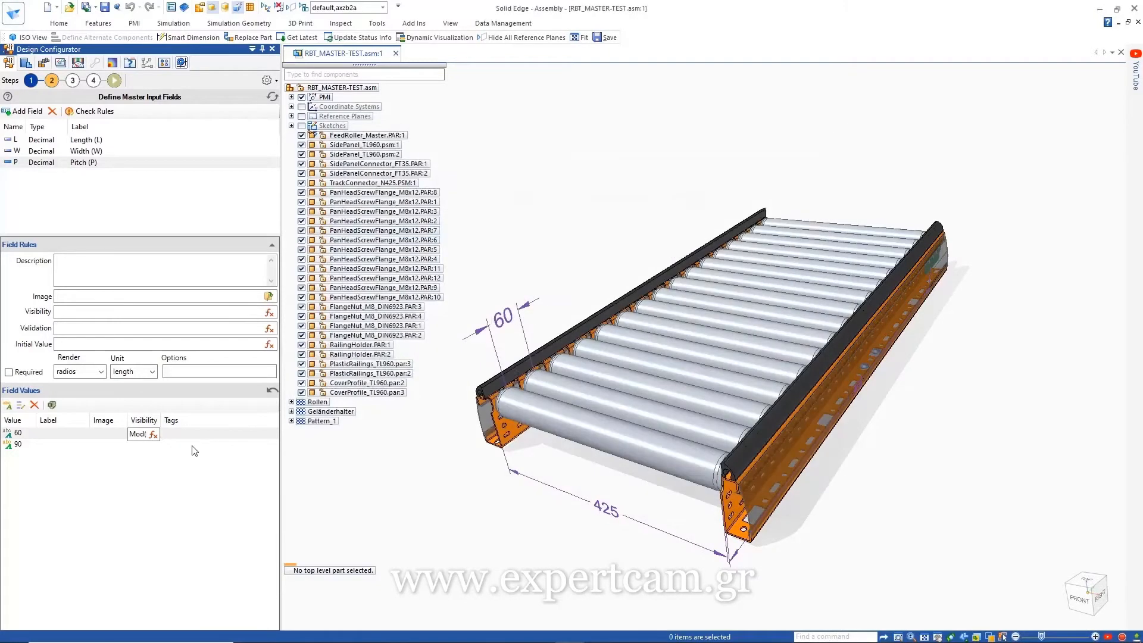
left_click(200, 437)
Step: Copy the rule to value 90 and change its divisor, giving Mod(Input.L-60, 90)=0
left_click(159, 436)
right_click(159, 435)
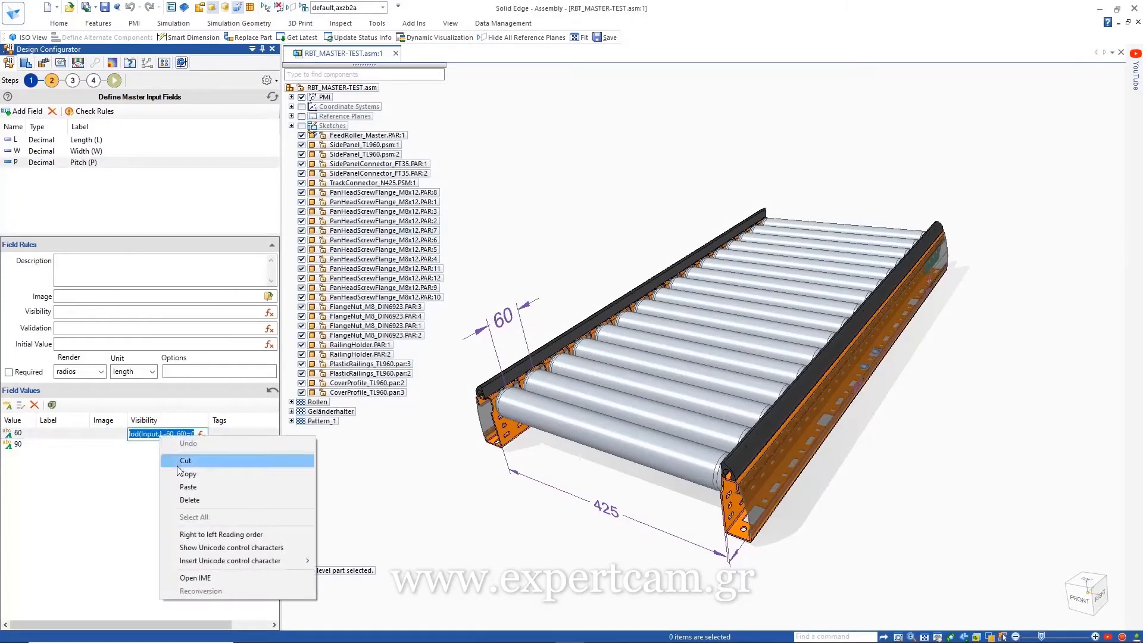
left_click(186, 473)
left_click(157, 446)
right_click(157, 446)
left_click(185, 496)
key("Left")
key("Left")
key("Left")
key("BackSpace")
key("BackSpace")
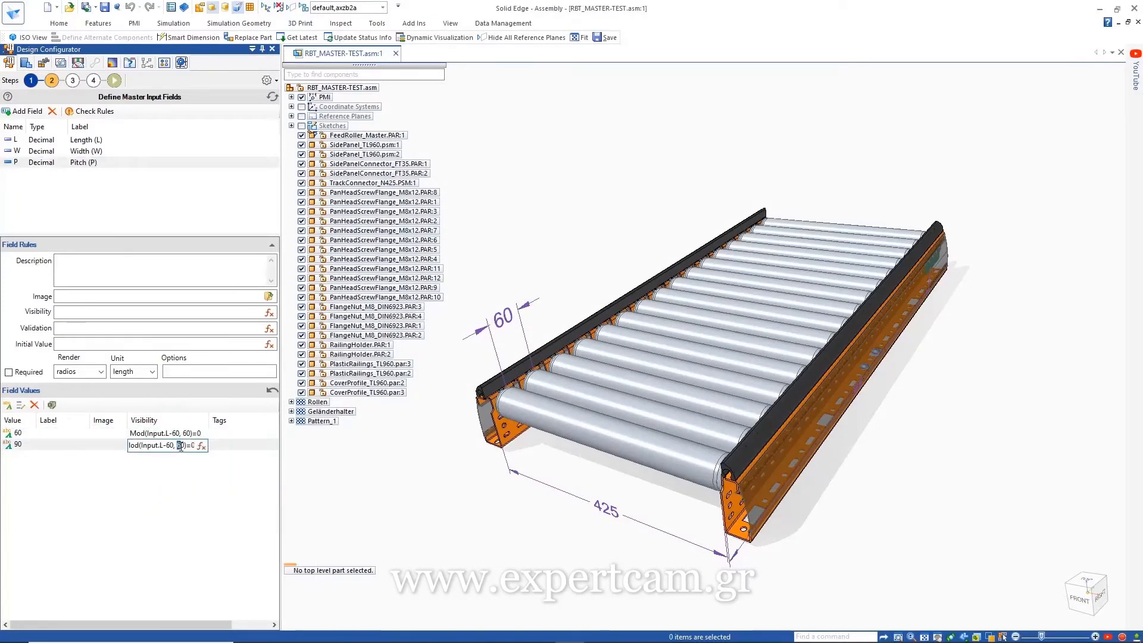
type("90")
left_click(177, 486)
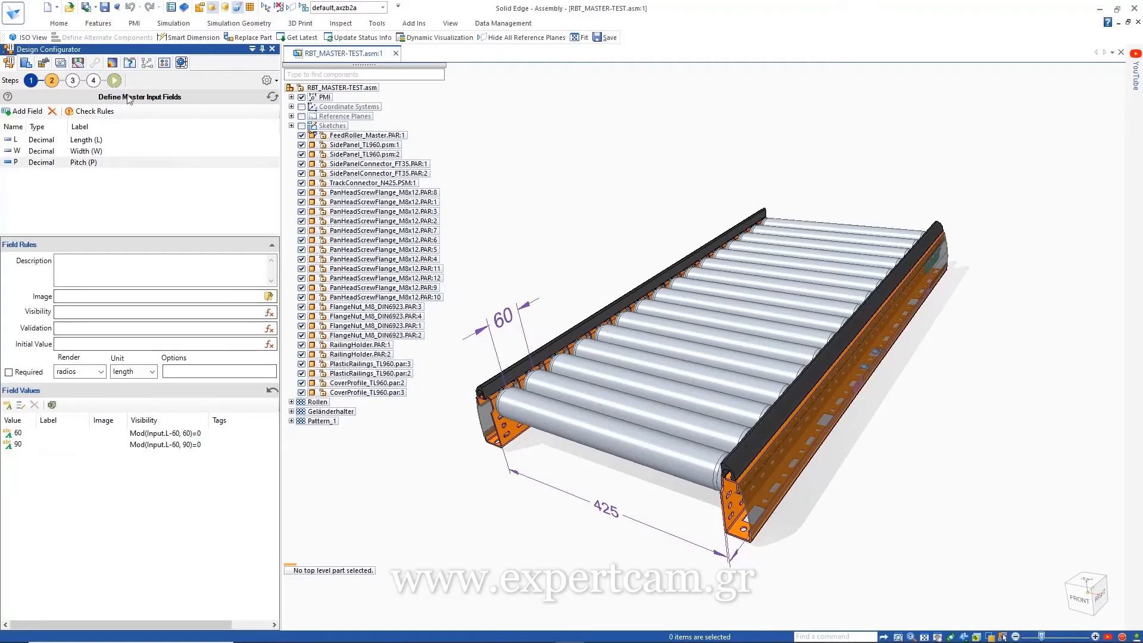
left_click(115, 80)
Step: Test the configuration form with Length 1440, then switch to the Define Rules step
left_click(35, 259)
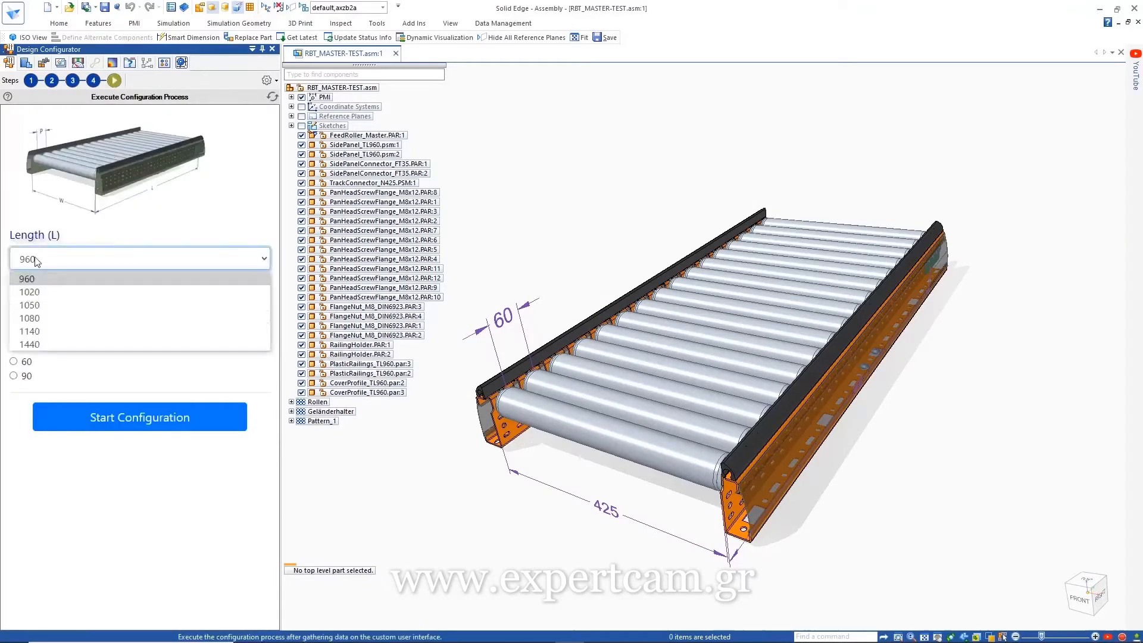
left_click(35, 333)
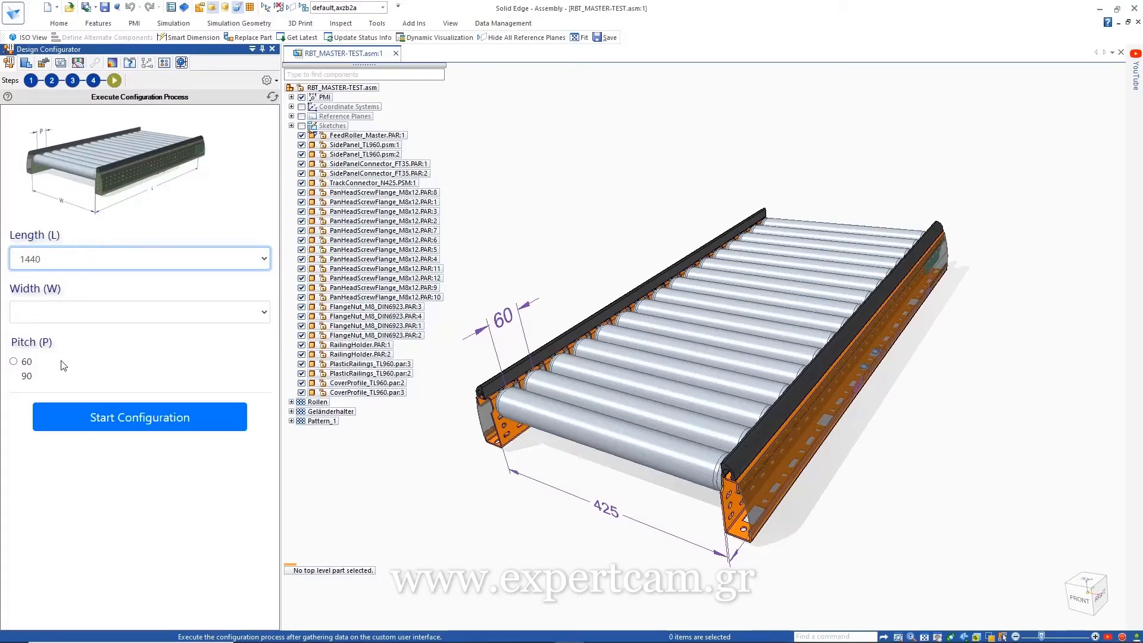
left_click(73, 79)
left_click(65, 112)
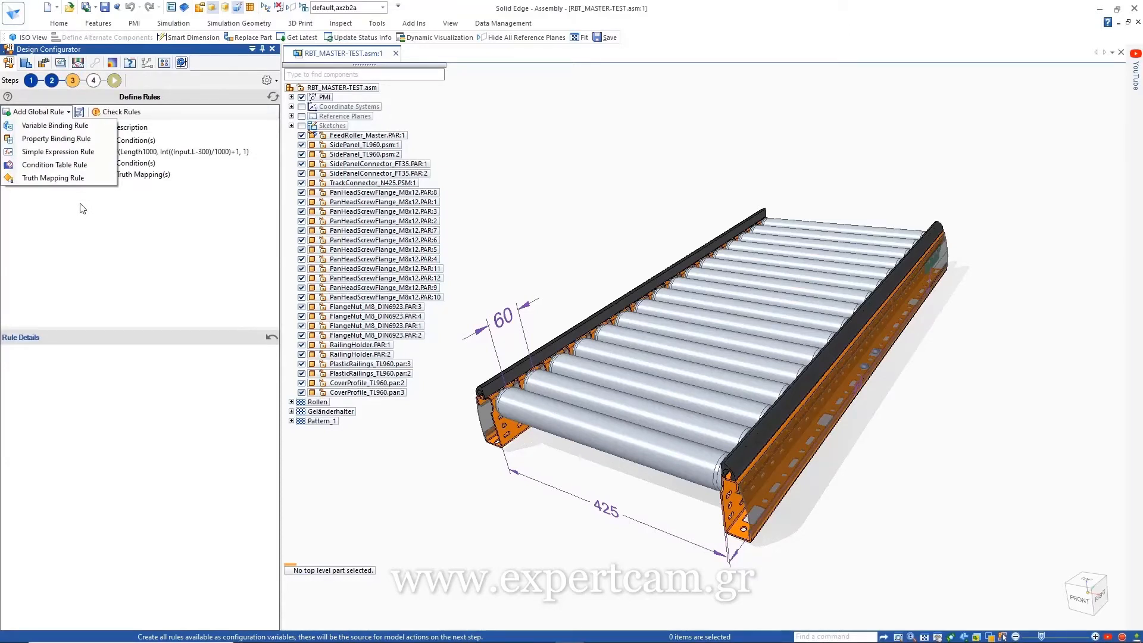
Step: Inspect the Length1000, NConnectors and PConnectors rule details, including the PConnectors truth table
left_click(82, 209)
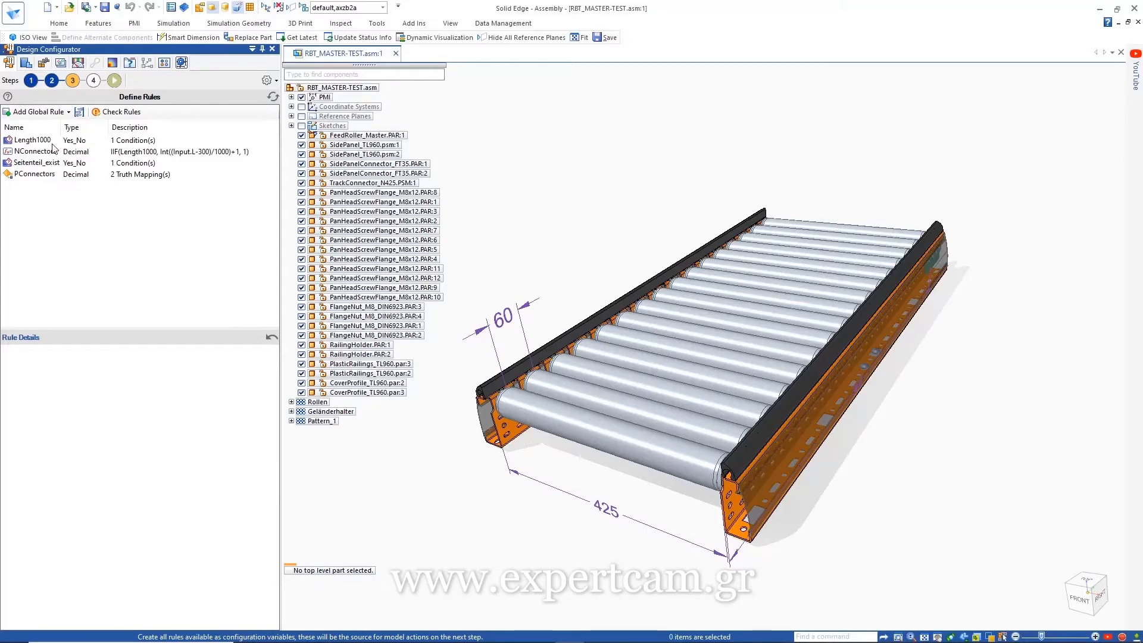
left_click(50, 142)
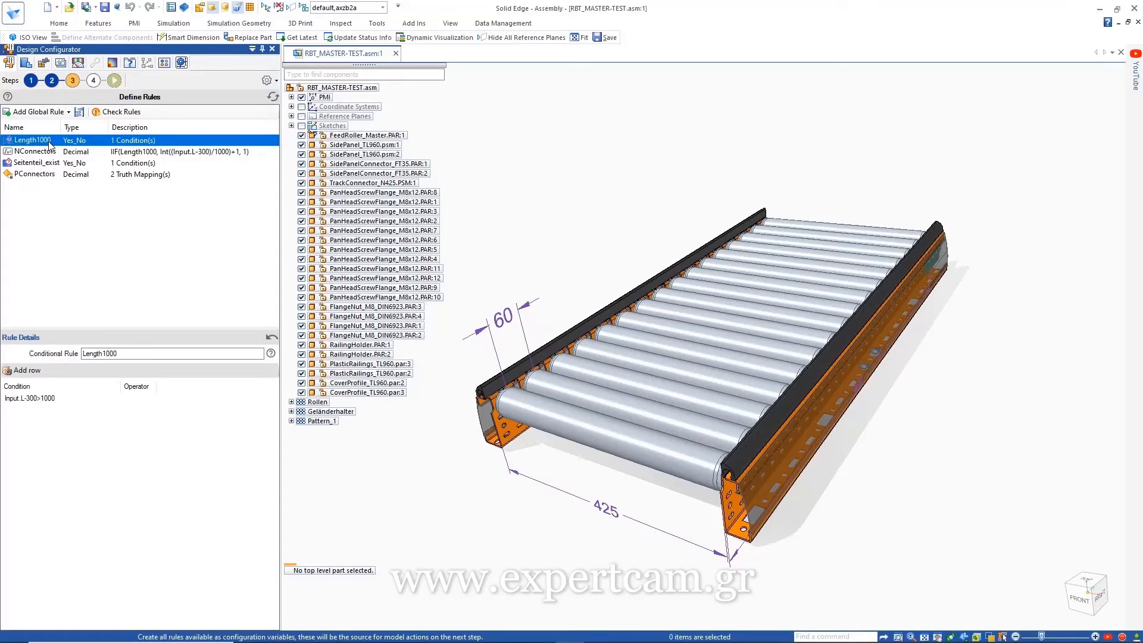
left_click(40, 153)
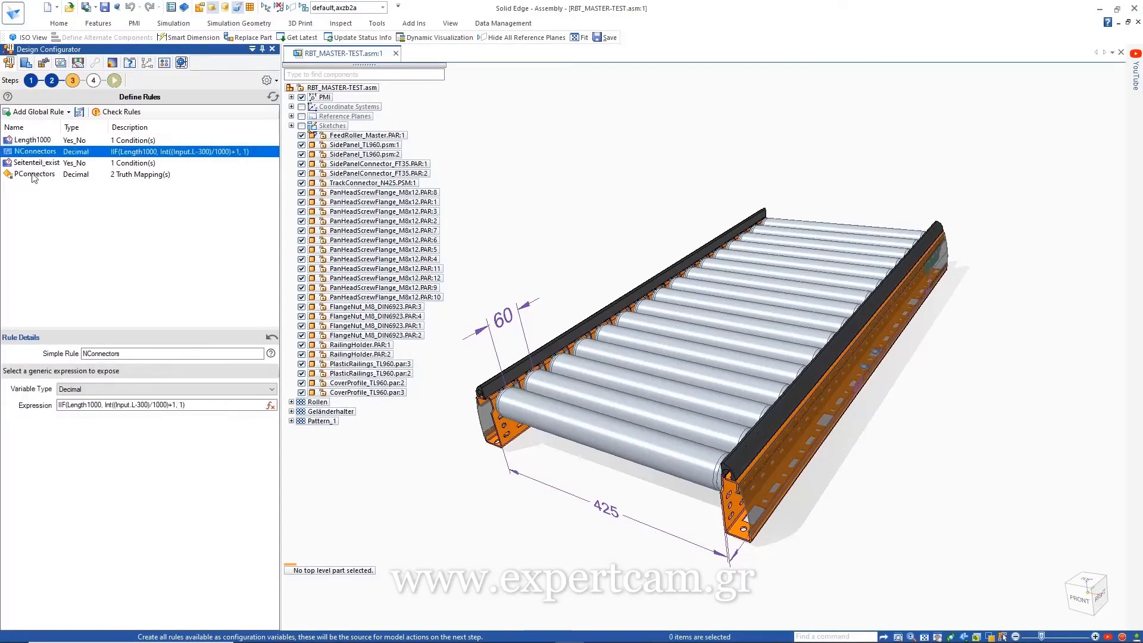
left_click(34, 175)
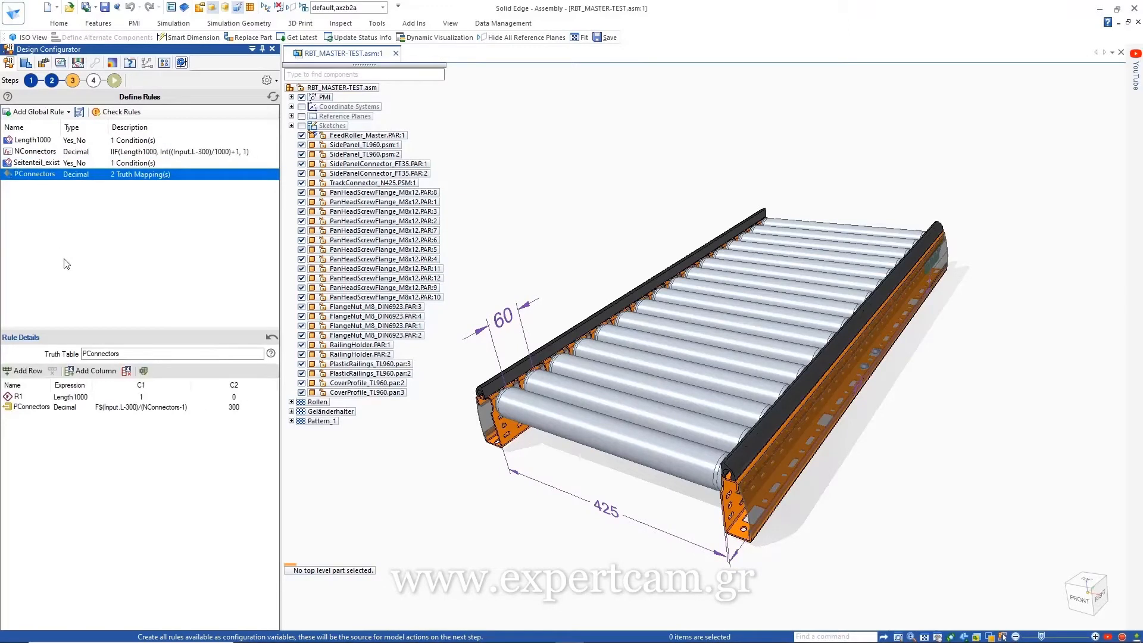
left_click(39, 112)
Step: Create simple rule ConnectorPos = IIF(Length1000,150,Input.L/2) and run Check Rules successfully
left_click(36, 155)
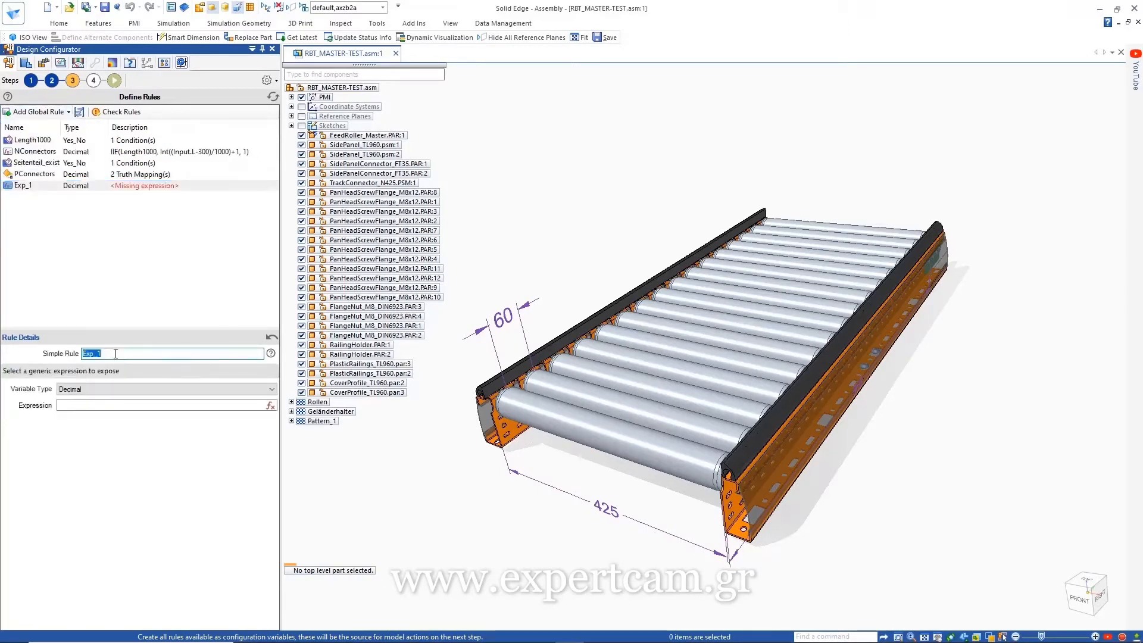
type("ConnectorPos")
left_click(270, 406)
type("IIF(")
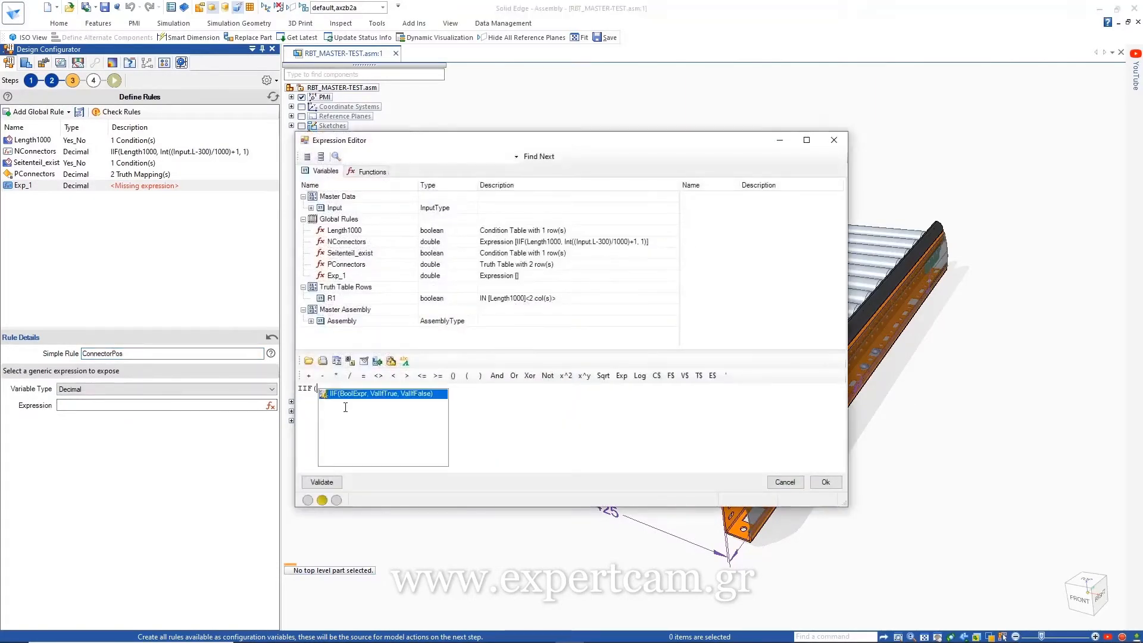
double_click(346, 231)
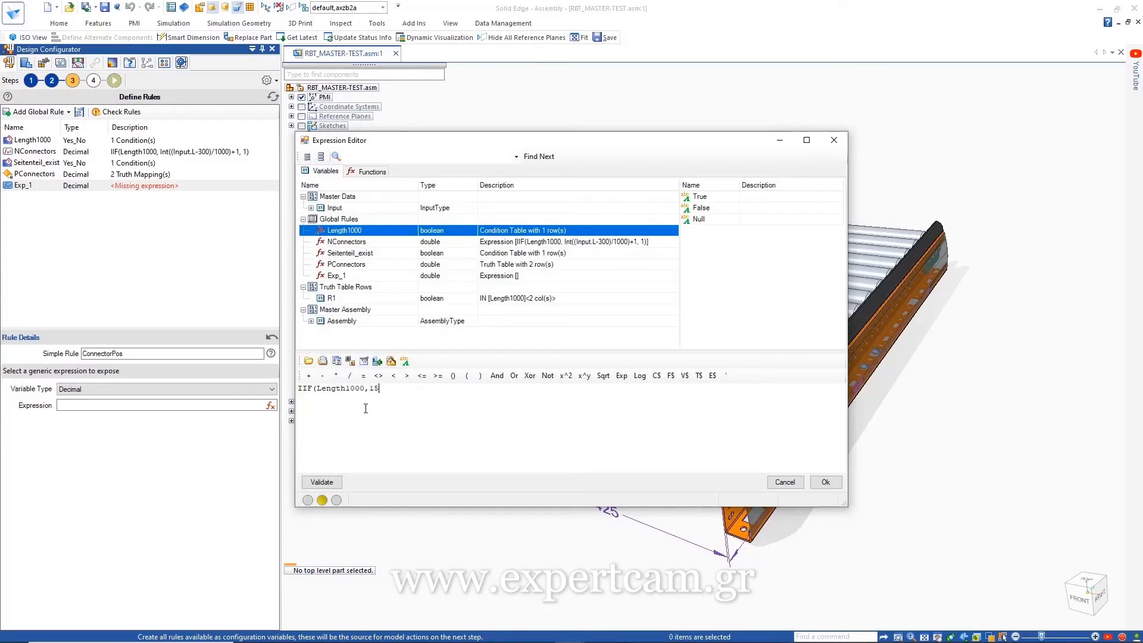
type(",150,Input.L/2")
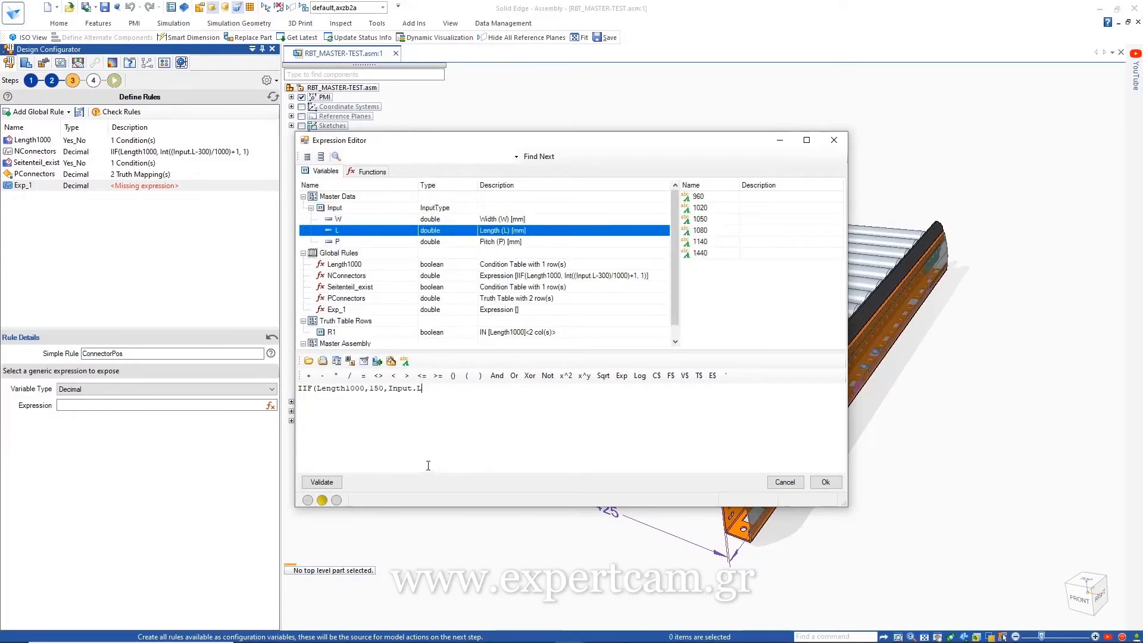
left_click(826, 482)
left_click(57, 195)
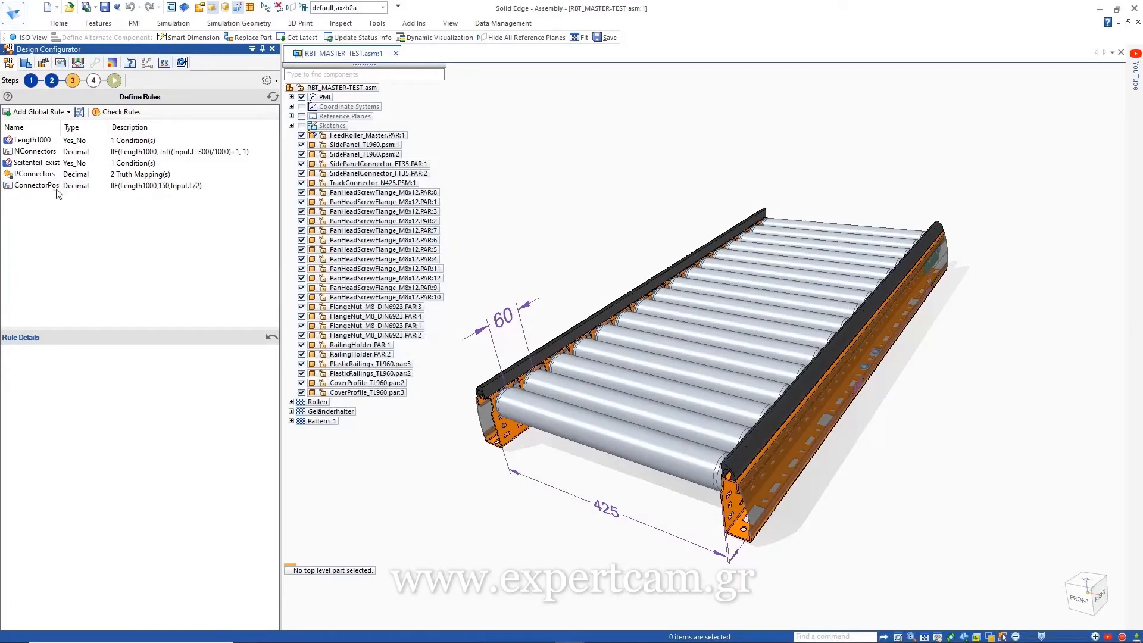
left_click(117, 111)
Step: Add two Replace Model rules for FeedRoller_Master in the Define Model Actions step
left_click(629, 353)
left_click(93, 80)
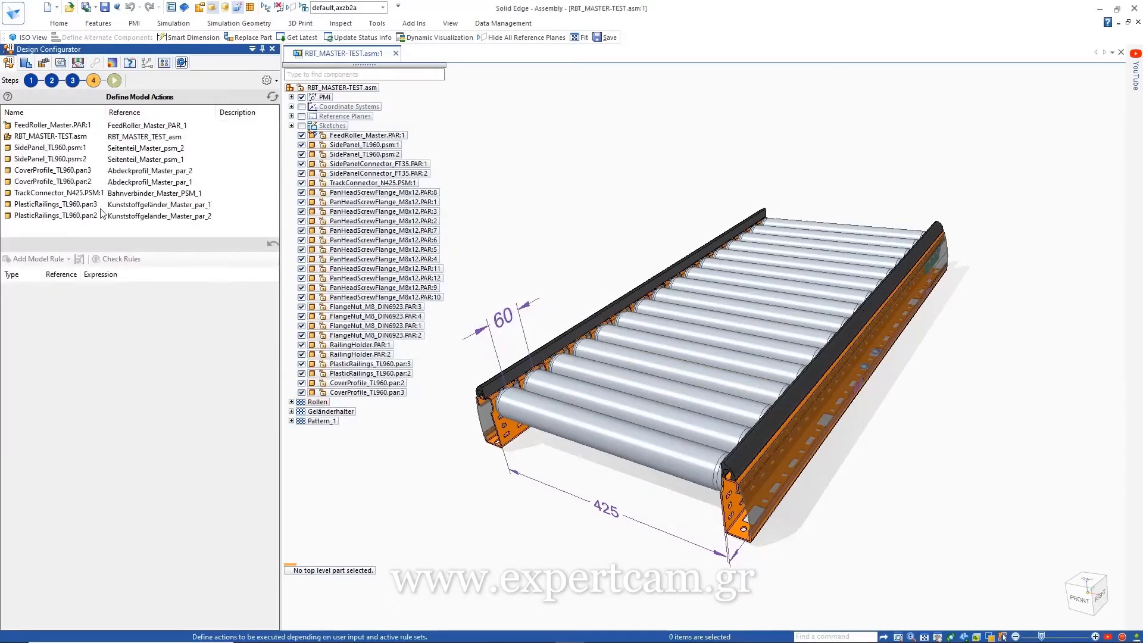
left_click(63, 126)
left_click(49, 259)
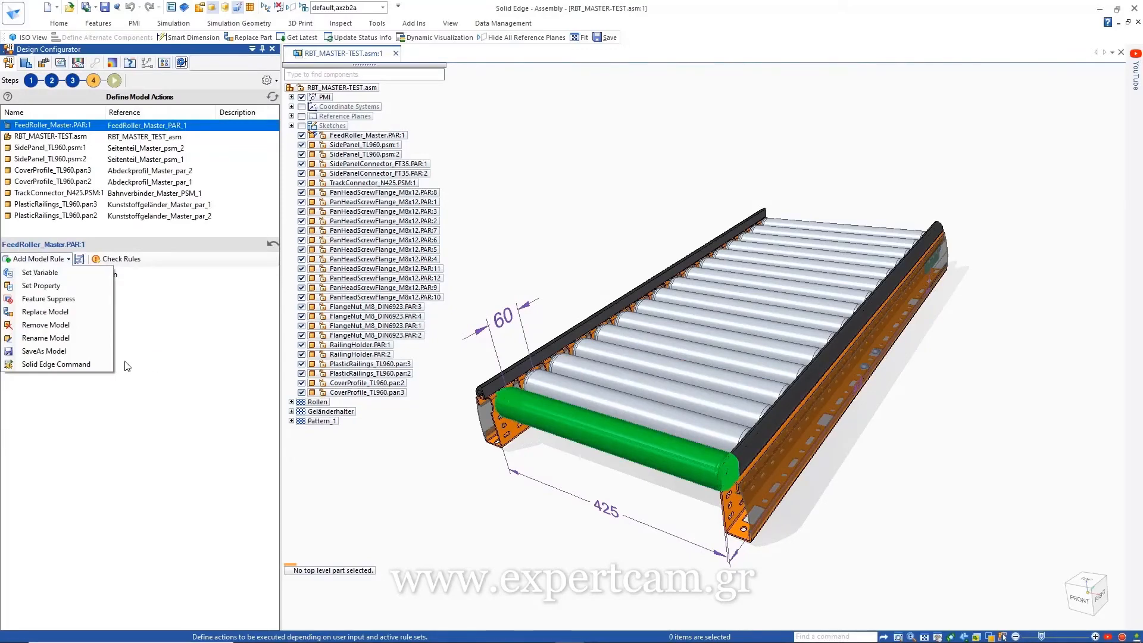
left_click(48, 274)
left_click(45, 260)
left_click(50, 310)
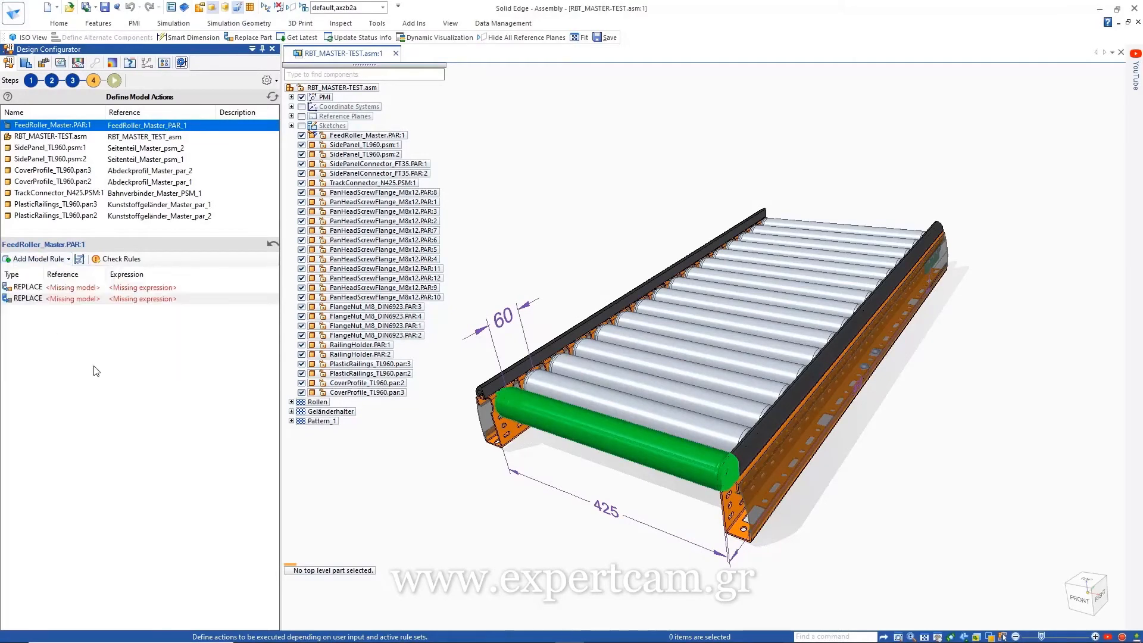
Step: Add FeedRoller_N725.PAR as an alternate component for FeedRoller_Master
left_click(367, 135)
right_click(417, 136)
mouse_move(546, 268)
left_click(647, 358)
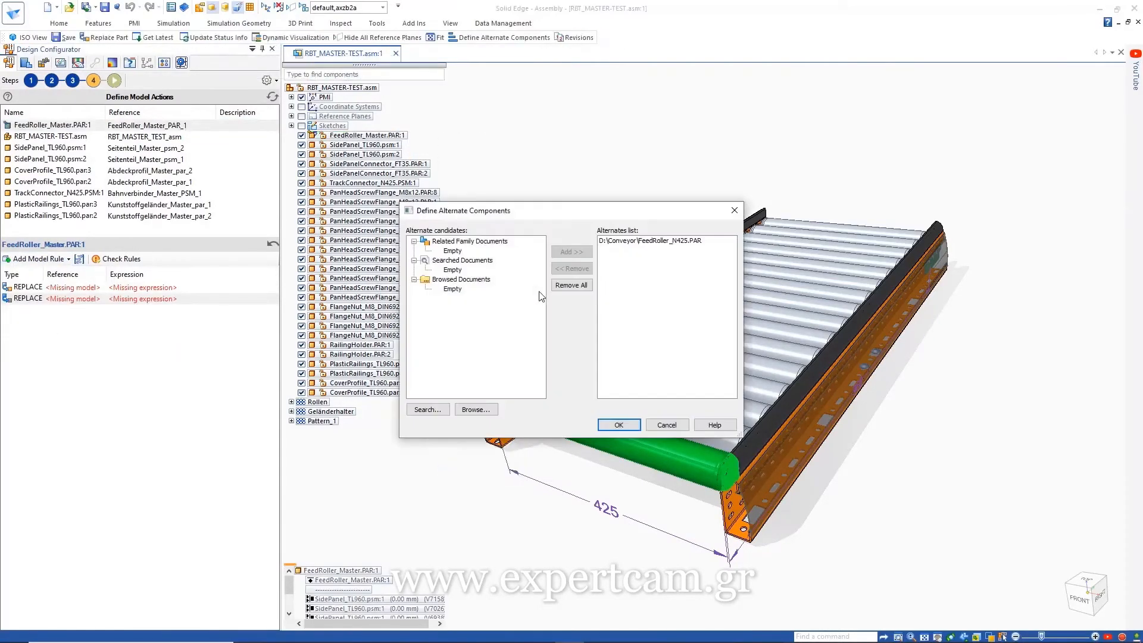
left_click(475, 410)
double_click(549, 373)
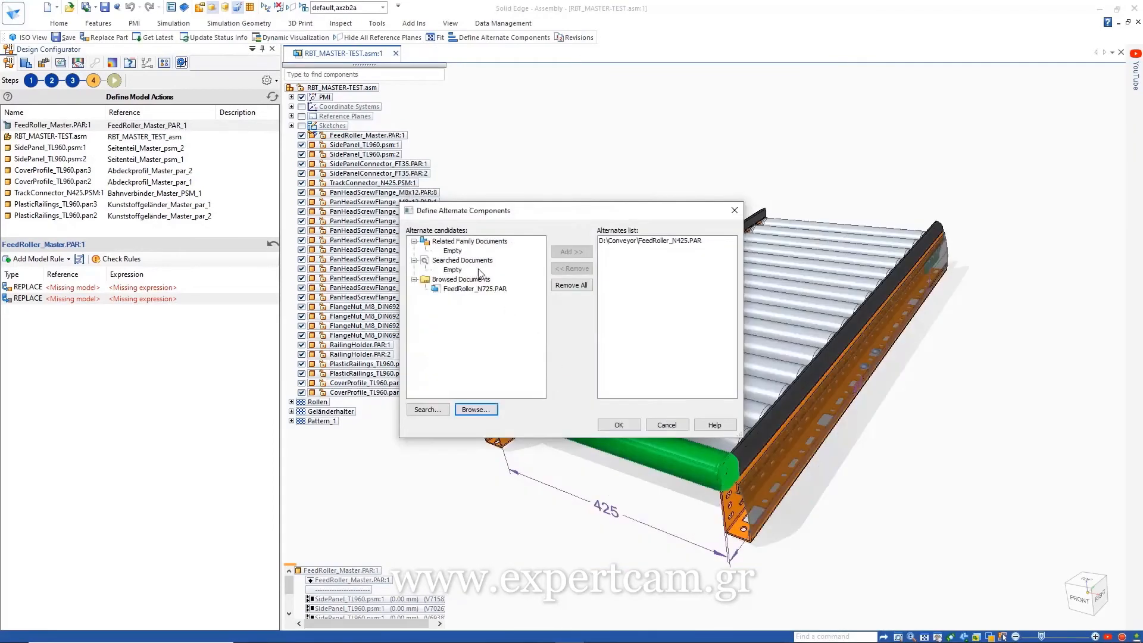
left_click(478, 289)
left_click(568, 253)
left_click(618, 425)
Step: Set the first rule to replace with FeedRoller_N425 when Input.W=425
double_click(89, 289)
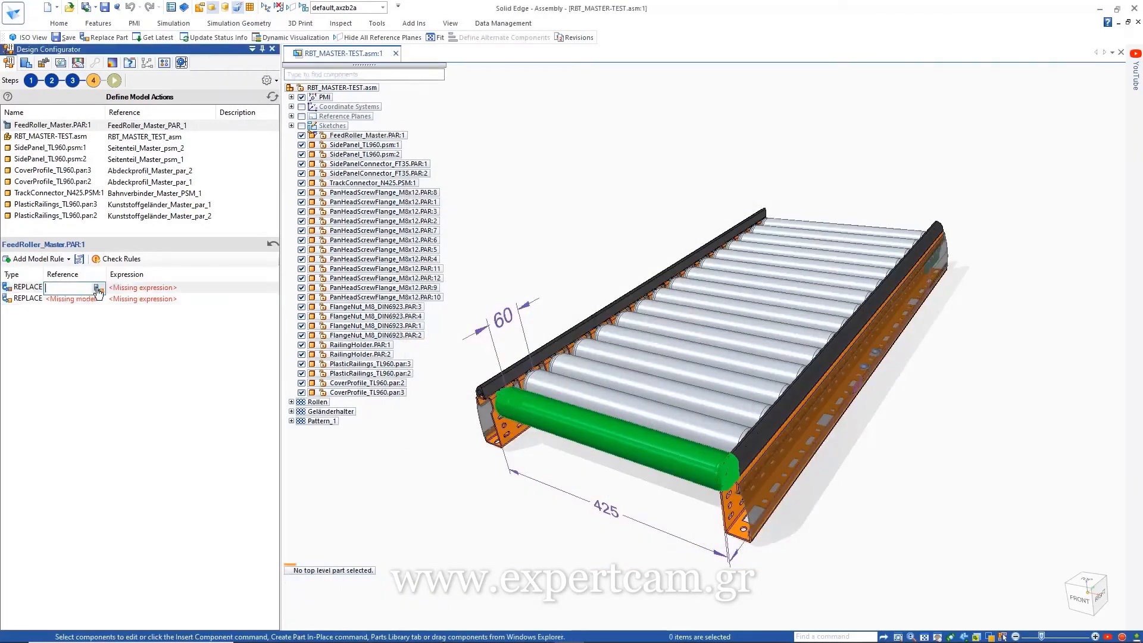
left_click(102, 289)
double_click(523, 237)
double_click(158, 289)
left_click(271, 290)
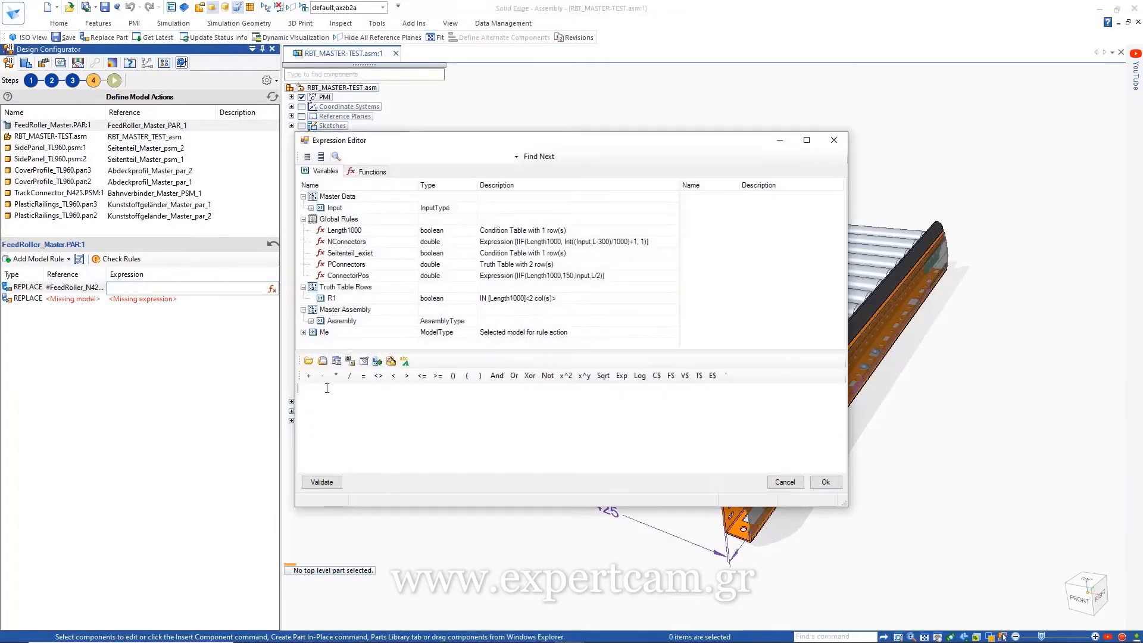
left_click(311, 209)
double_click(337, 220)
left_click(363, 376)
left_click(355, 395)
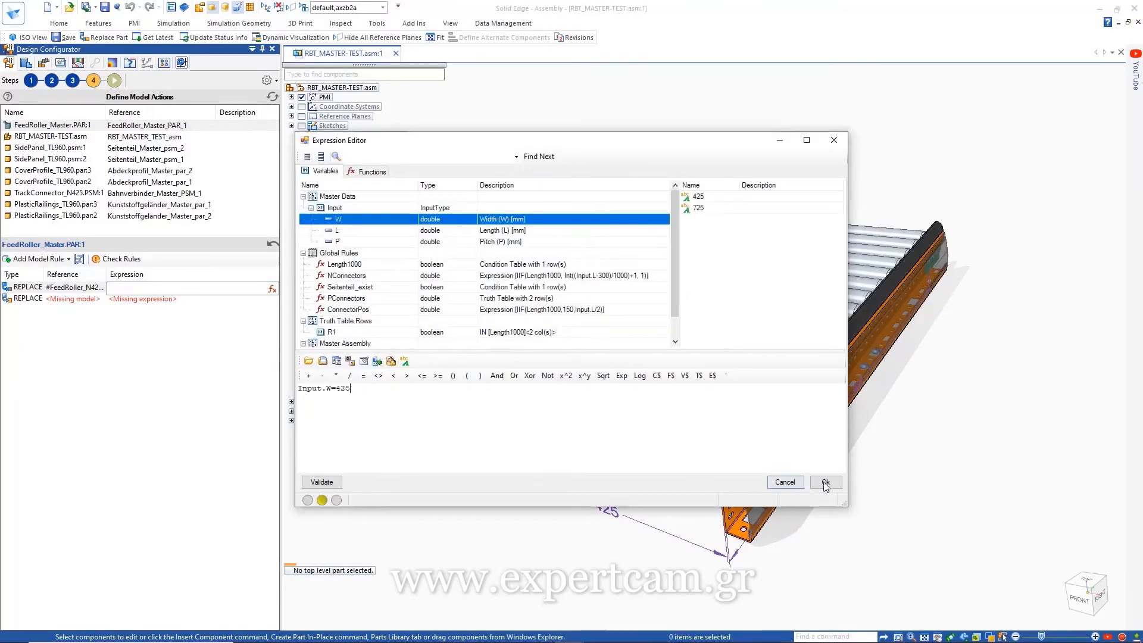
left_click(826, 482)
Step: Set the second rule to replace with FeedRoller_N725 when Input.W=725
double_click(77, 299)
left_click(99, 299)
double_click(511, 246)
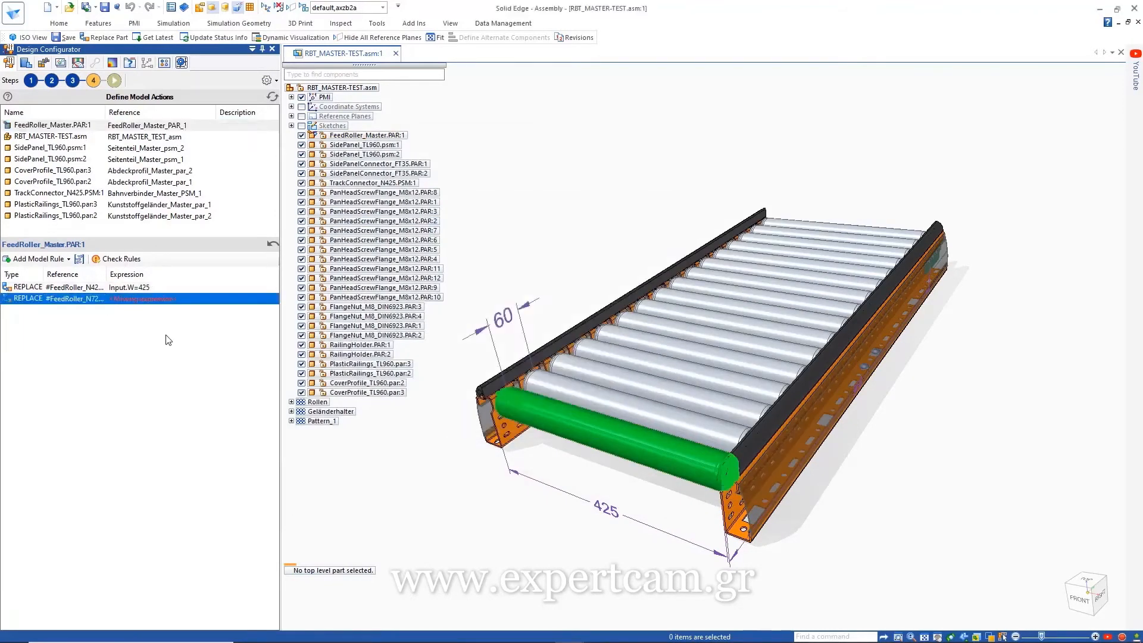
left_click(161, 337)
double_click(156, 288)
key("ctrl+c")
left_click(142, 300)
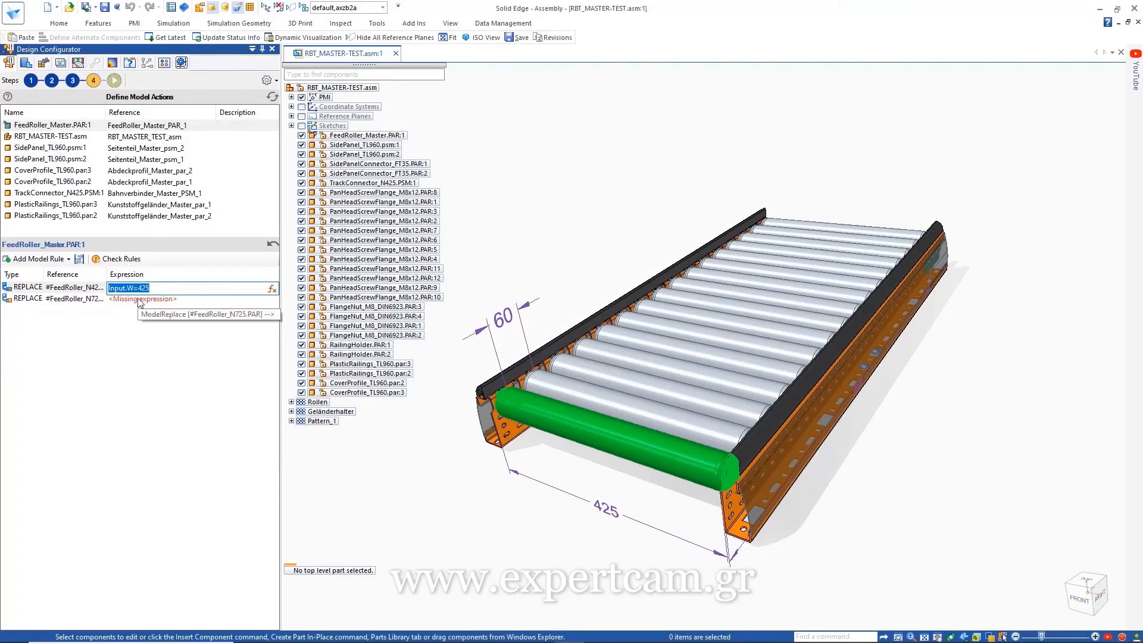
right_click(150, 299)
left_click(180, 351)
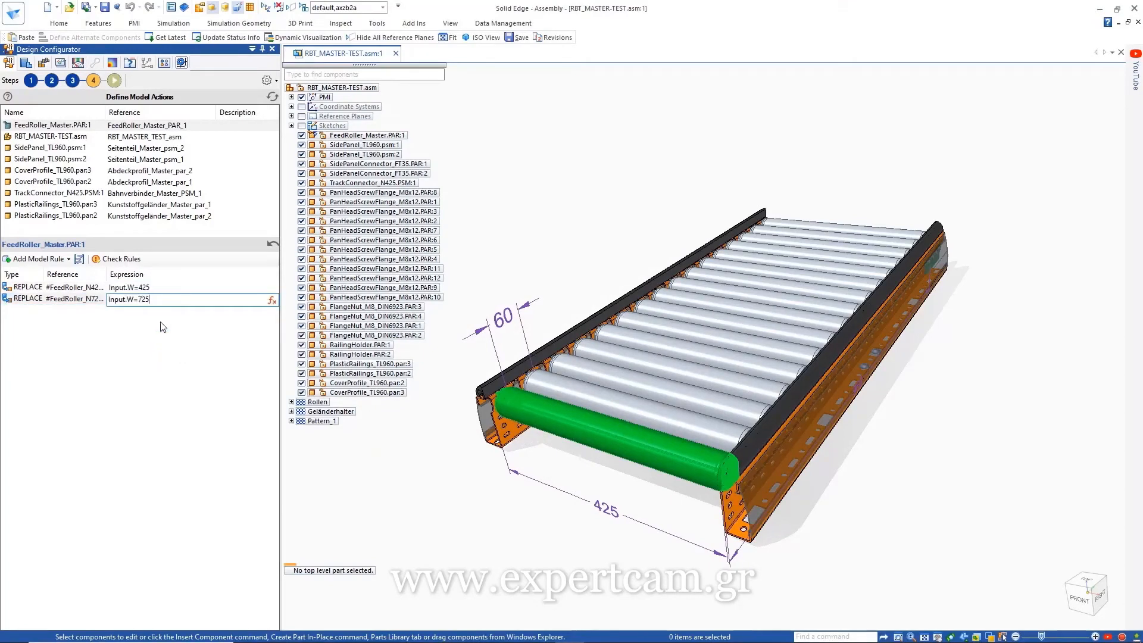
left_click(146, 334)
left_click(74, 137)
left_click(46, 260)
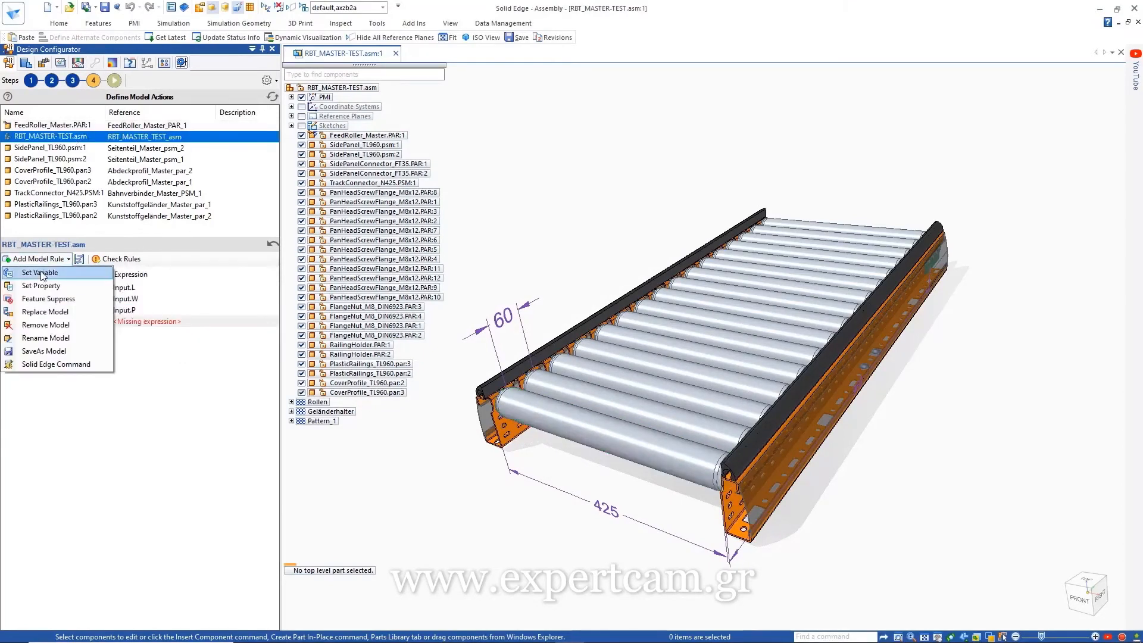
Step: Add a Set Variable rule assigning ConnectorPos from the global ConnectorPos rule
left_click(46, 273)
left_click(103, 322)
left_click(475, 339)
double_click(474, 339)
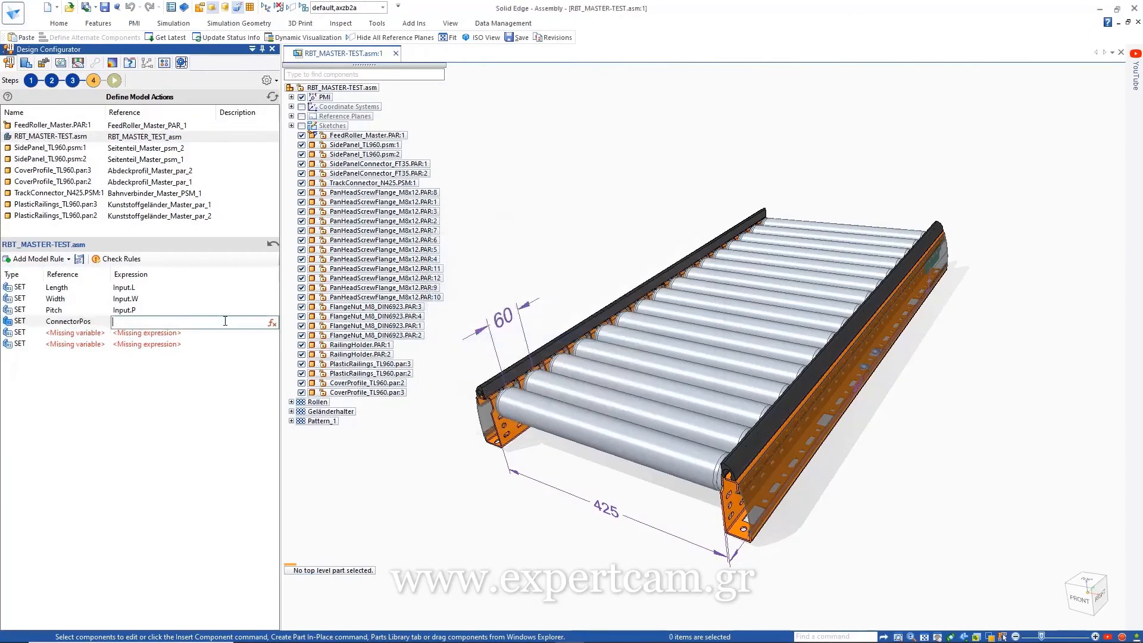
left_click(272, 323)
double_click(349, 276)
left_click(815, 484)
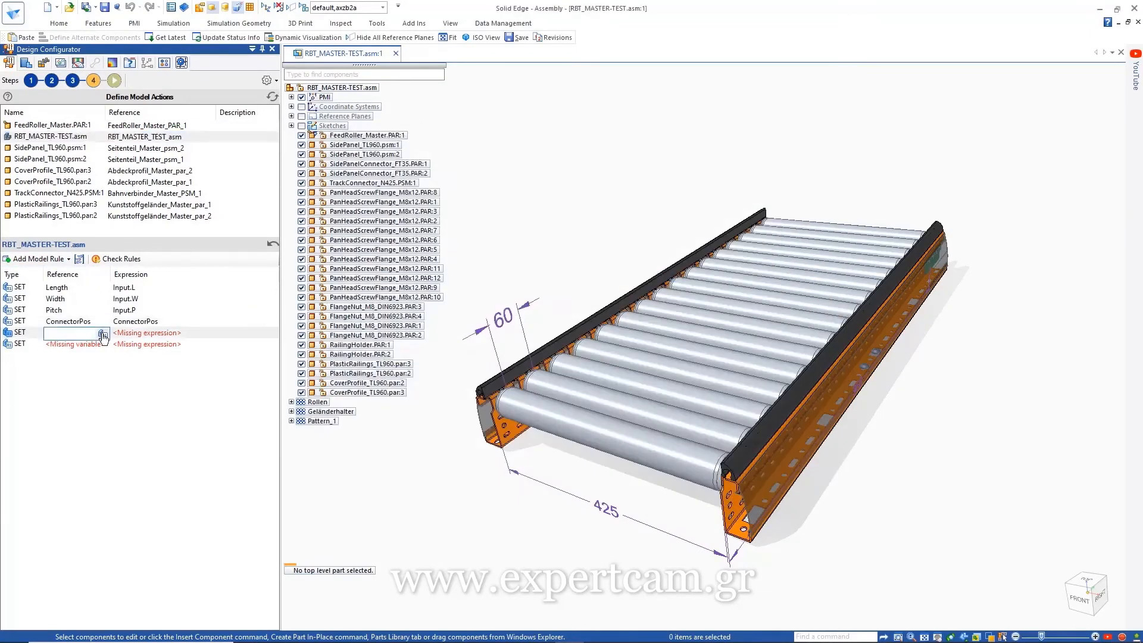
Step: Add a Set Variable rule assigning PConnector from the global PConnectors rule
left_click(103, 333)
double_click(475, 351)
left_click(273, 336)
double_click(348, 262)
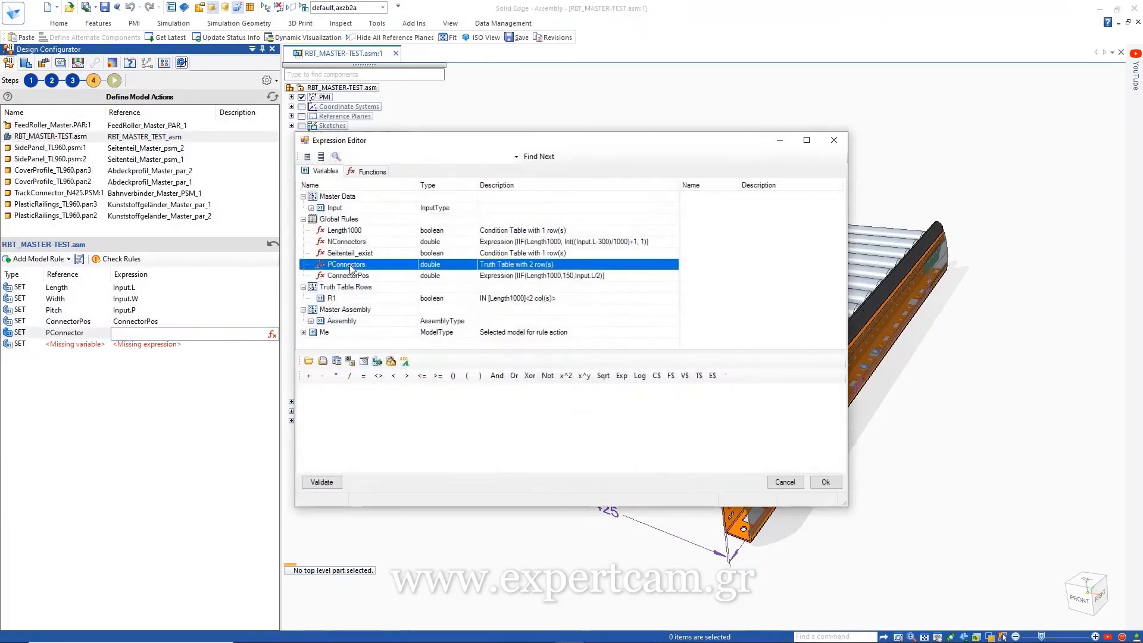
left_click(814, 483)
Step: Add a Set Variable rule assigning NConnector from the global NConnectors rule
left_click(103, 345)
double_click(455, 360)
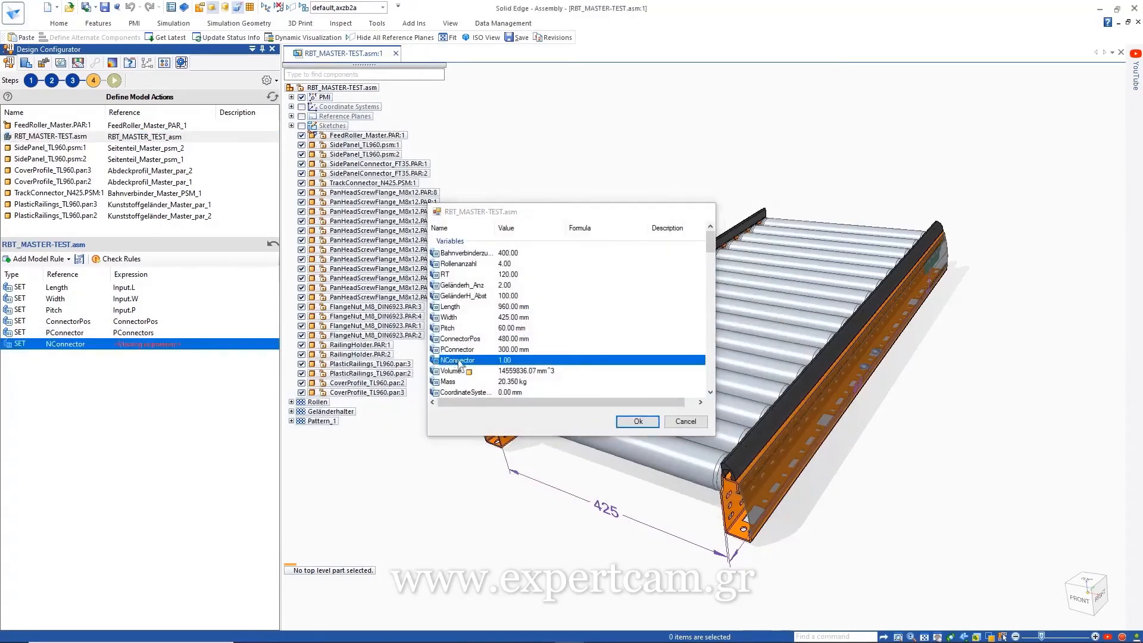
left_click(272, 346)
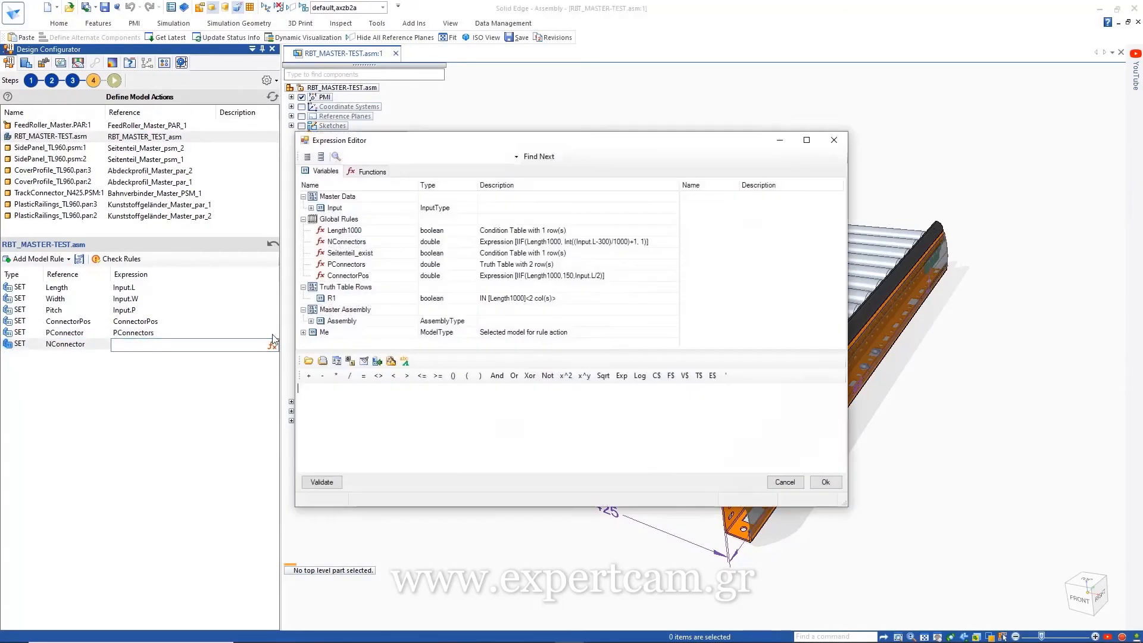
double_click(347, 242)
left_click(825, 482)
left_click(68, 259)
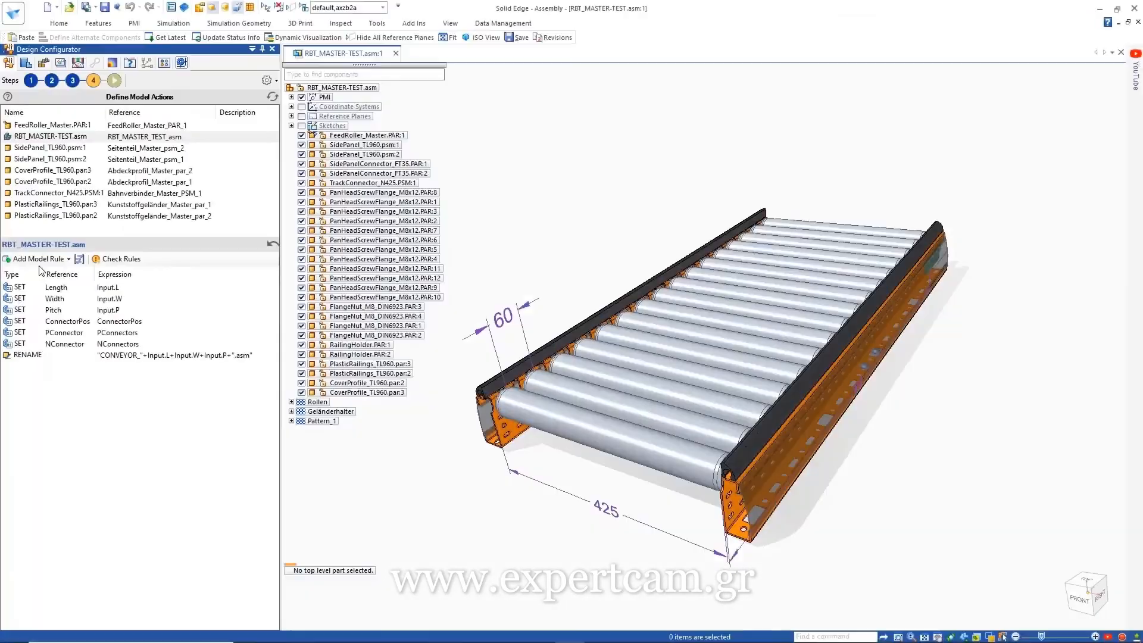
Step: Add a SAVEAS rule and copy the RENAME expression "CONVEYOR_"+Input.L+Input.W+Input.P
left_click(68, 259)
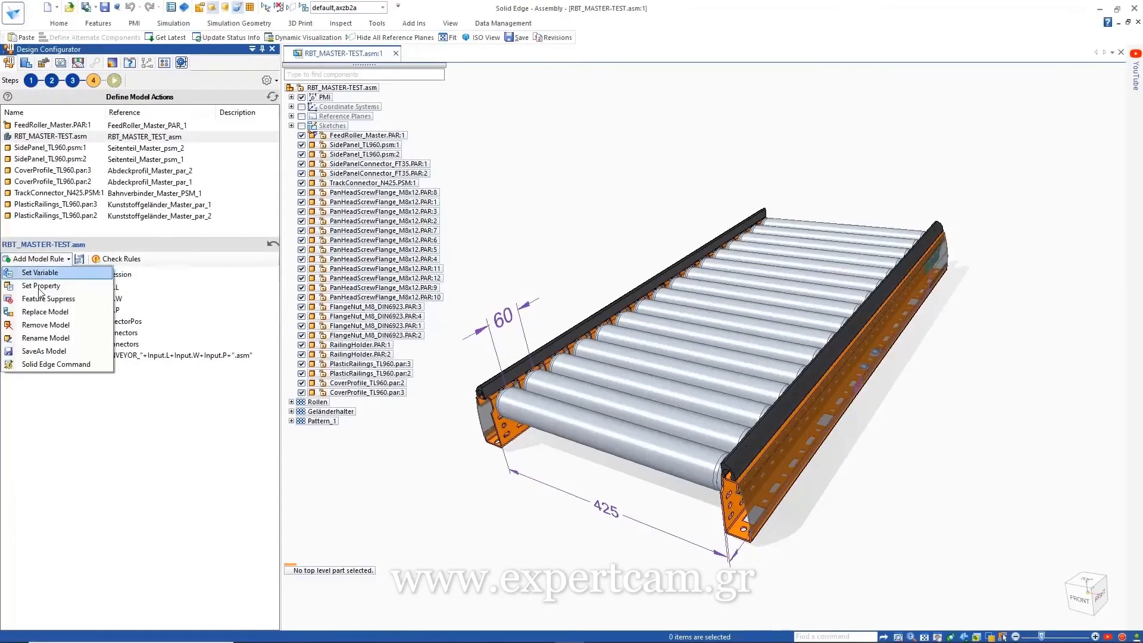
left_click(44, 351)
left_click(126, 355)
right_click(128, 357)
left_click(150, 390)
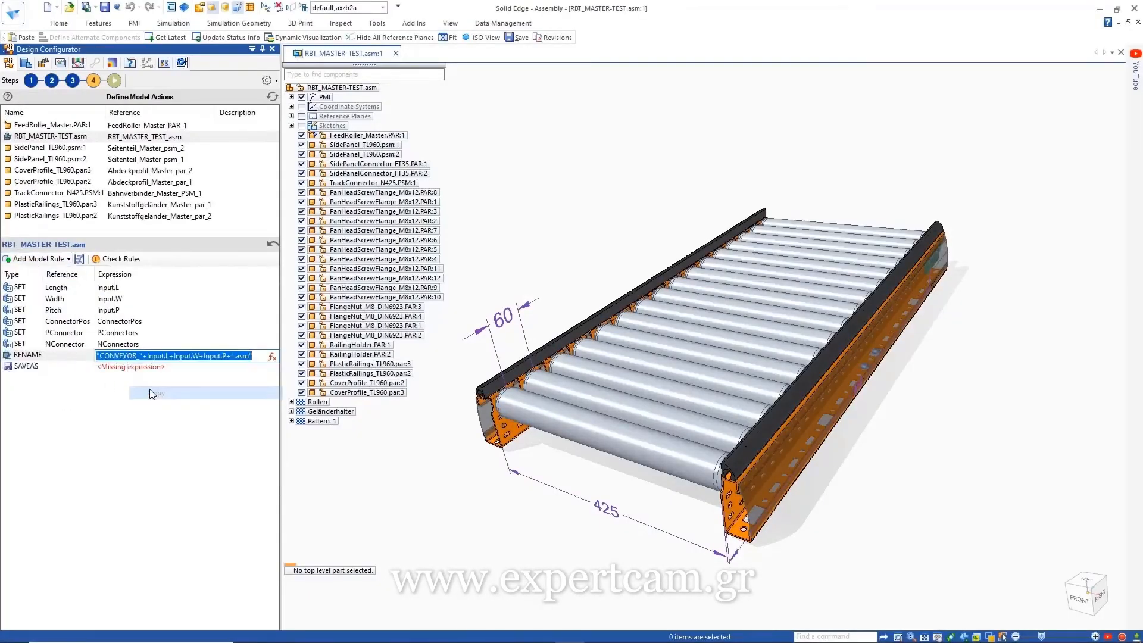
Step: Paste the expression into SAVEAS with a .stp extension and move the master assembly last
left_click(132, 367)
right_click(138, 367)
left_click(161, 423)
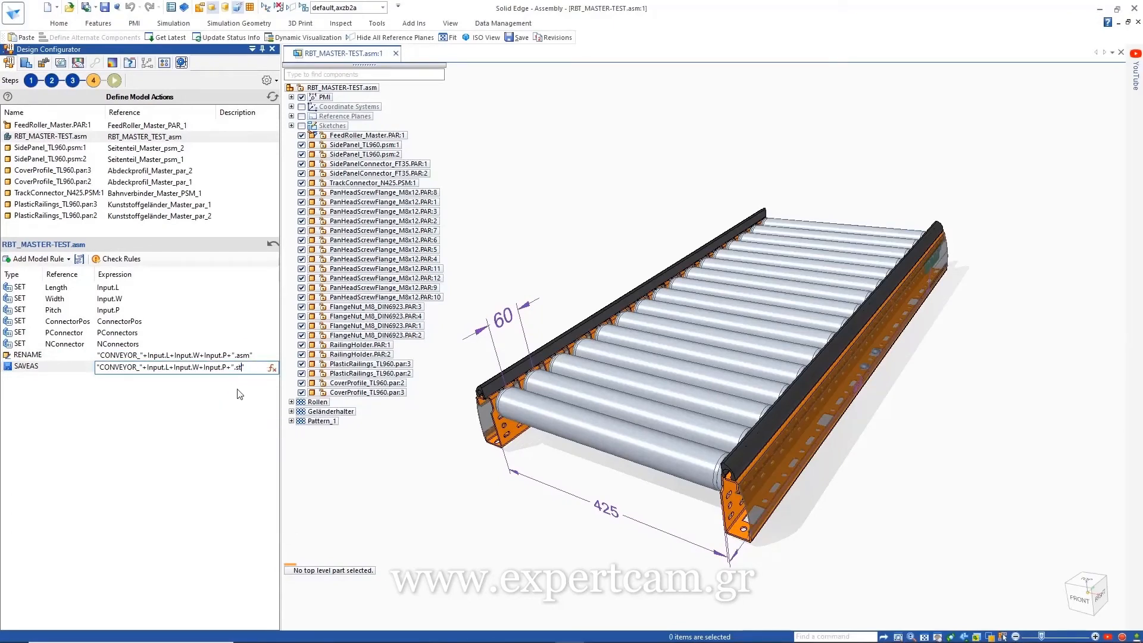
left_click(223, 392)
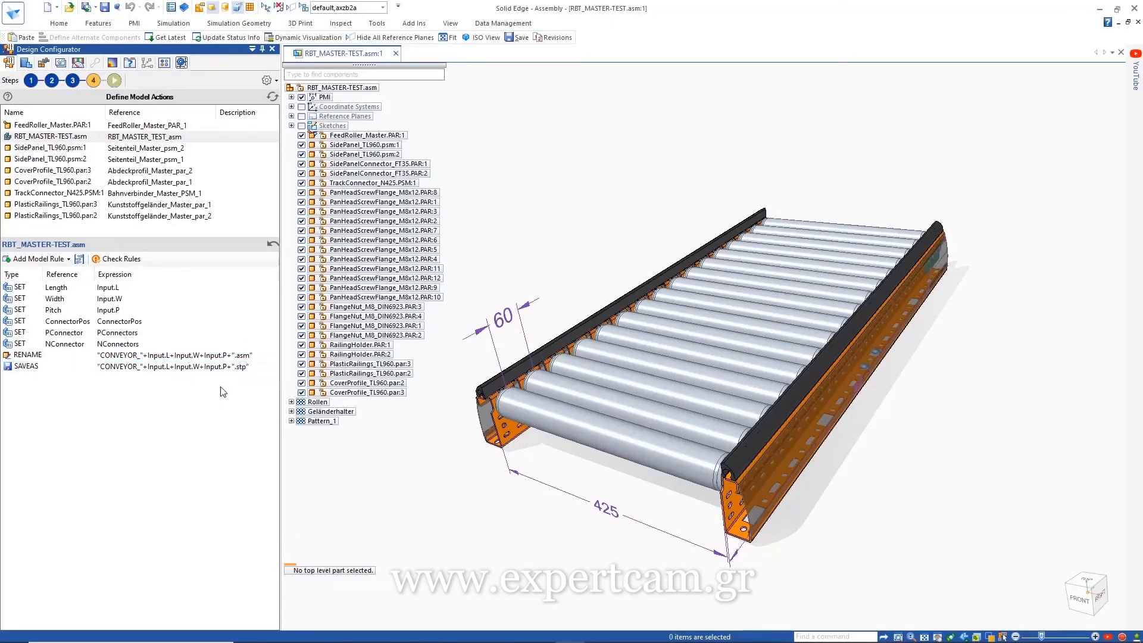
left_click_drag(60, 139, 65, 224)
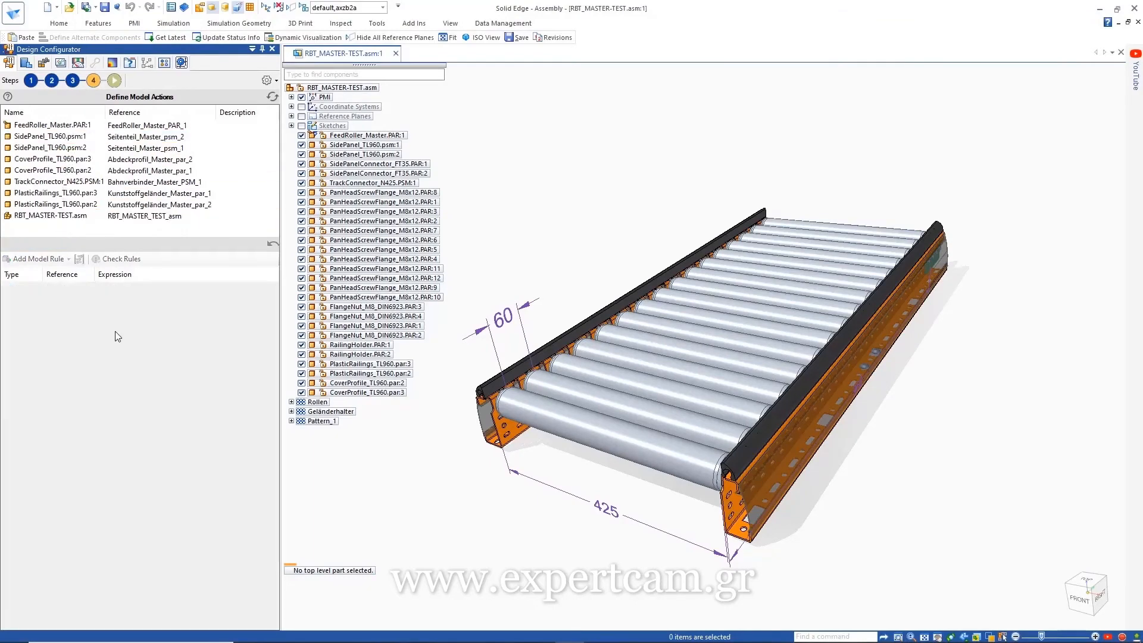
Step: Run the configurator with Length 1440 and Width 725 to build the conveyor
left_click(115, 80)
left_click(107, 259)
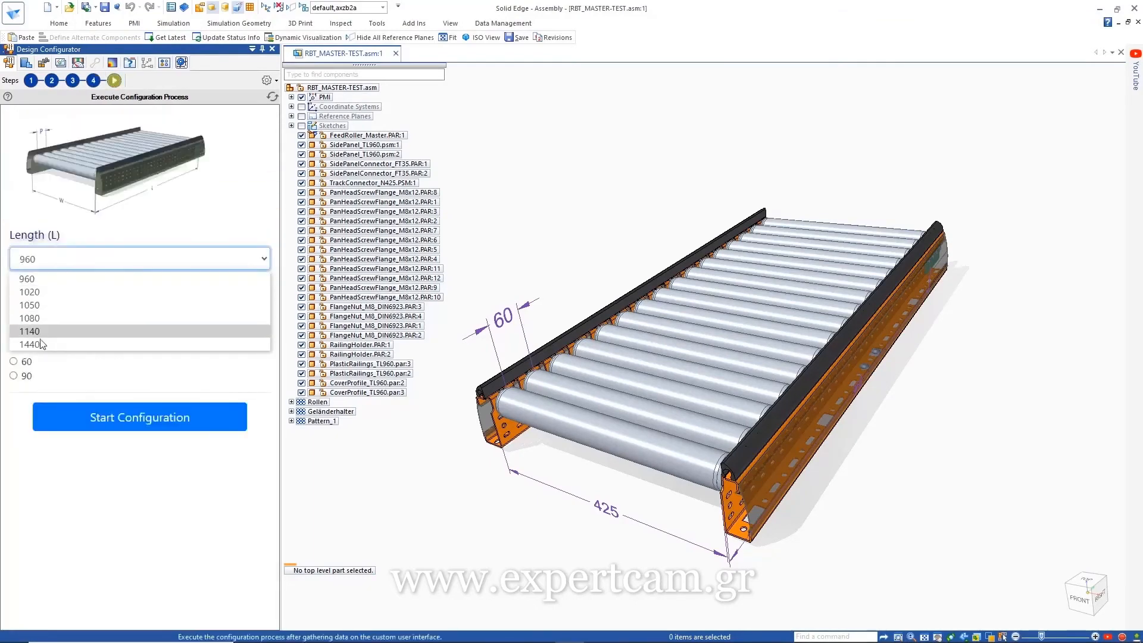
left_click(38, 337)
left_click(38, 317)
left_click(37, 345)
left_click(103, 421)
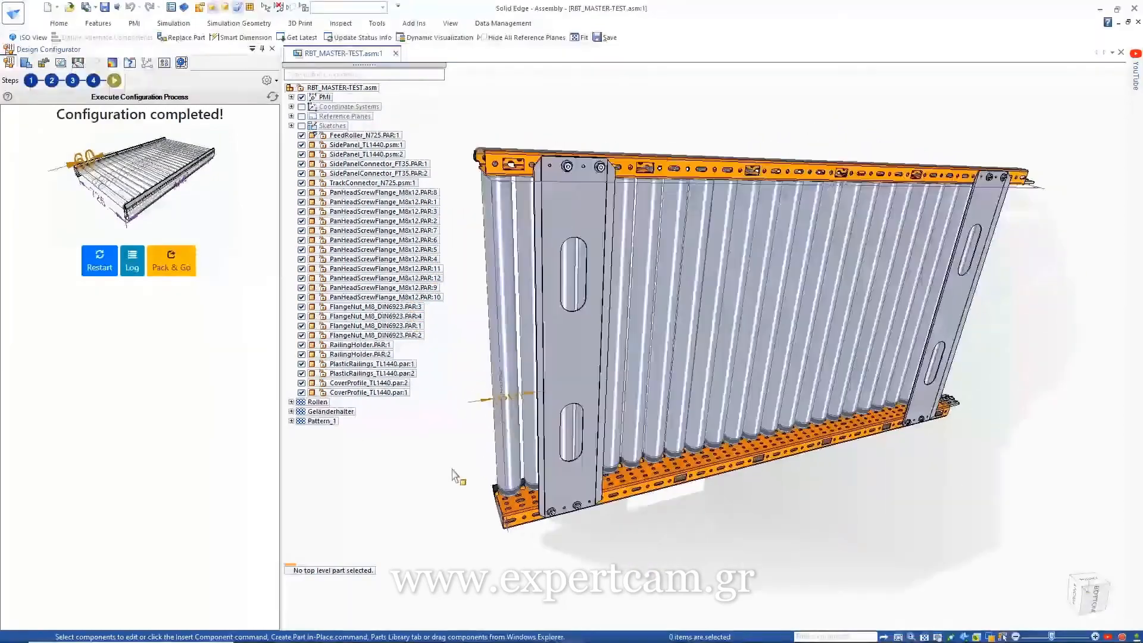
Step: Restart the configurator and run it again with Length 960 and Width 425
left_click(100, 260)
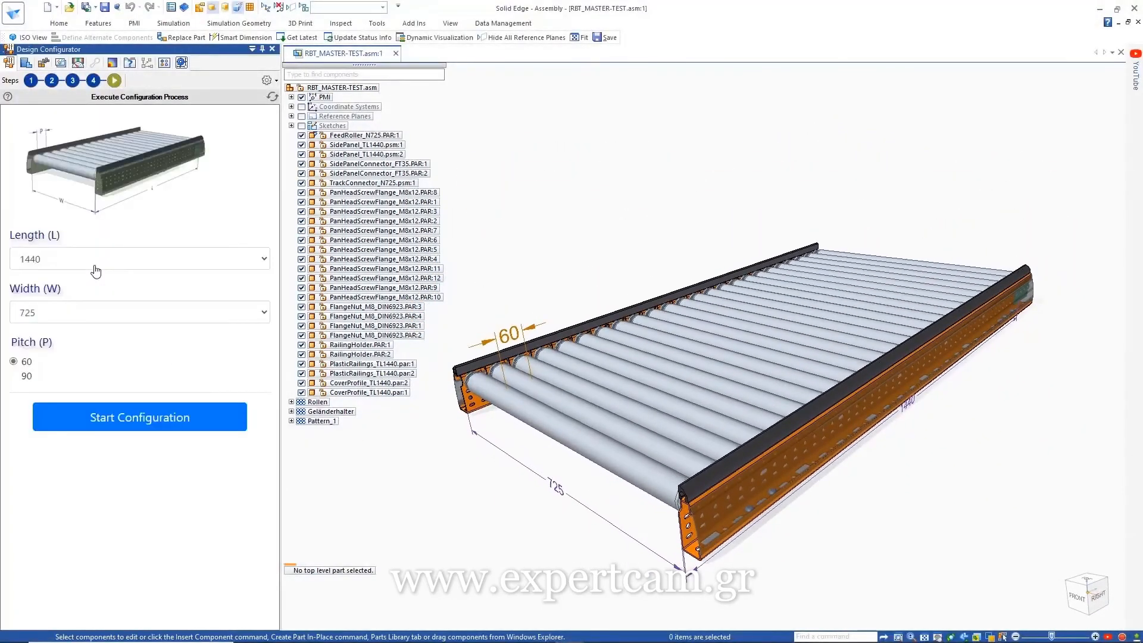
left_click(56, 259)
left_click(56, 277)
left_click(35, 312)
left_click(67, 417)
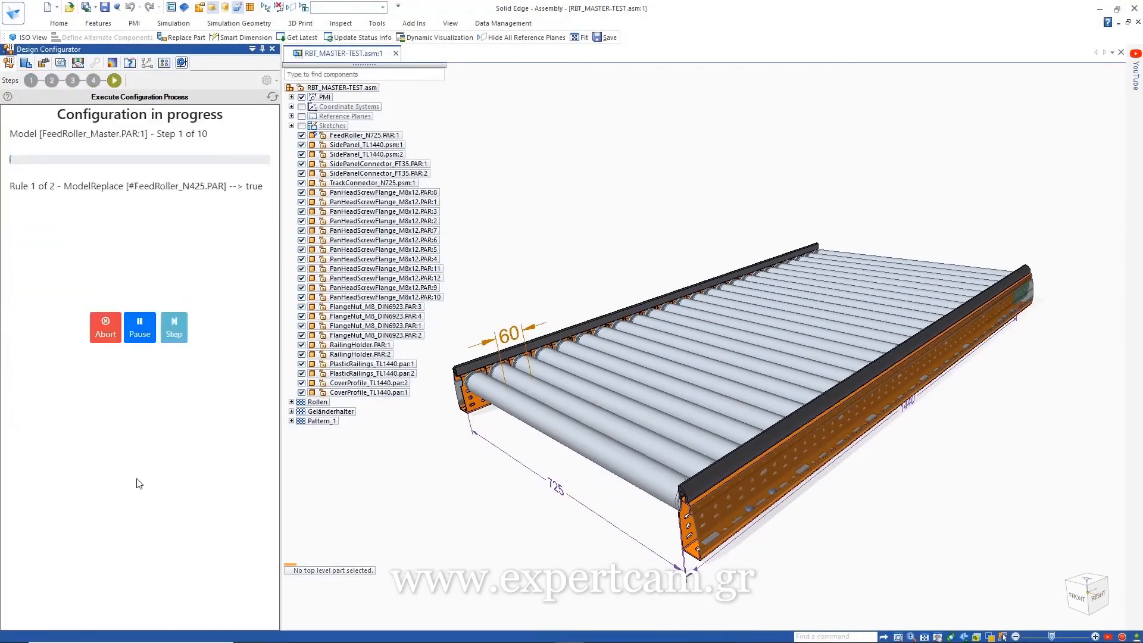